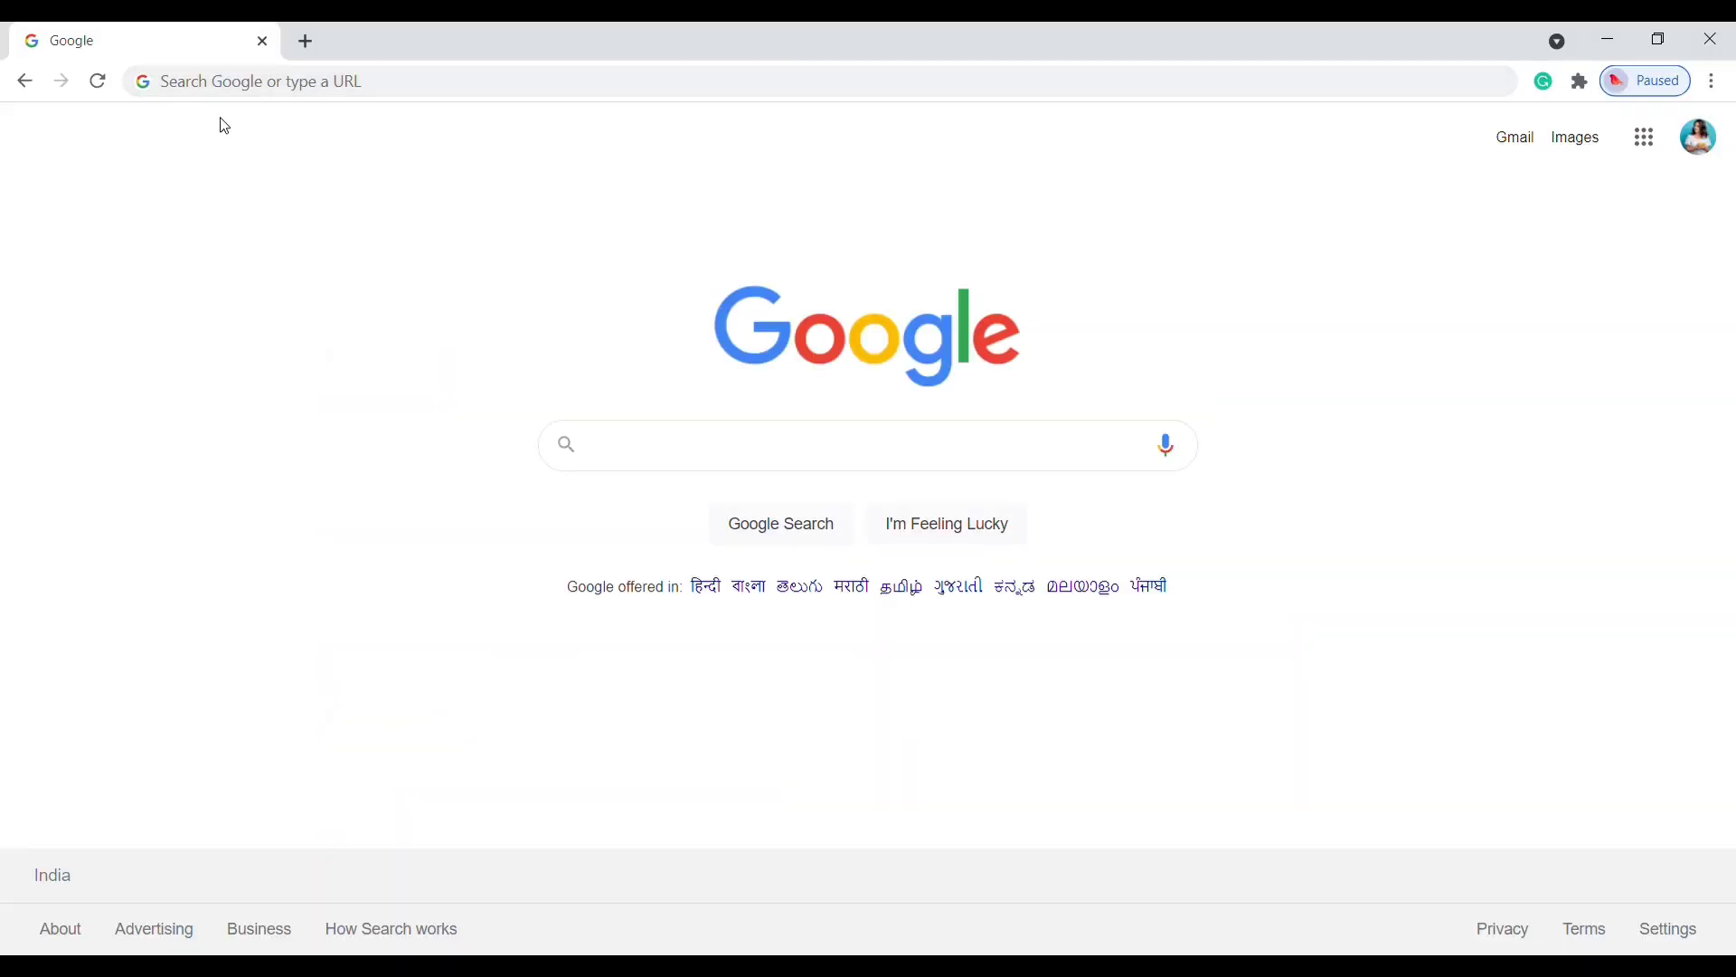
- Load the adobe.com/express/feature/image/remove-background page in Chrome
{"action": "left_click", "coordinate": [214, 89]}
{"action": "type", "text": "ad"}
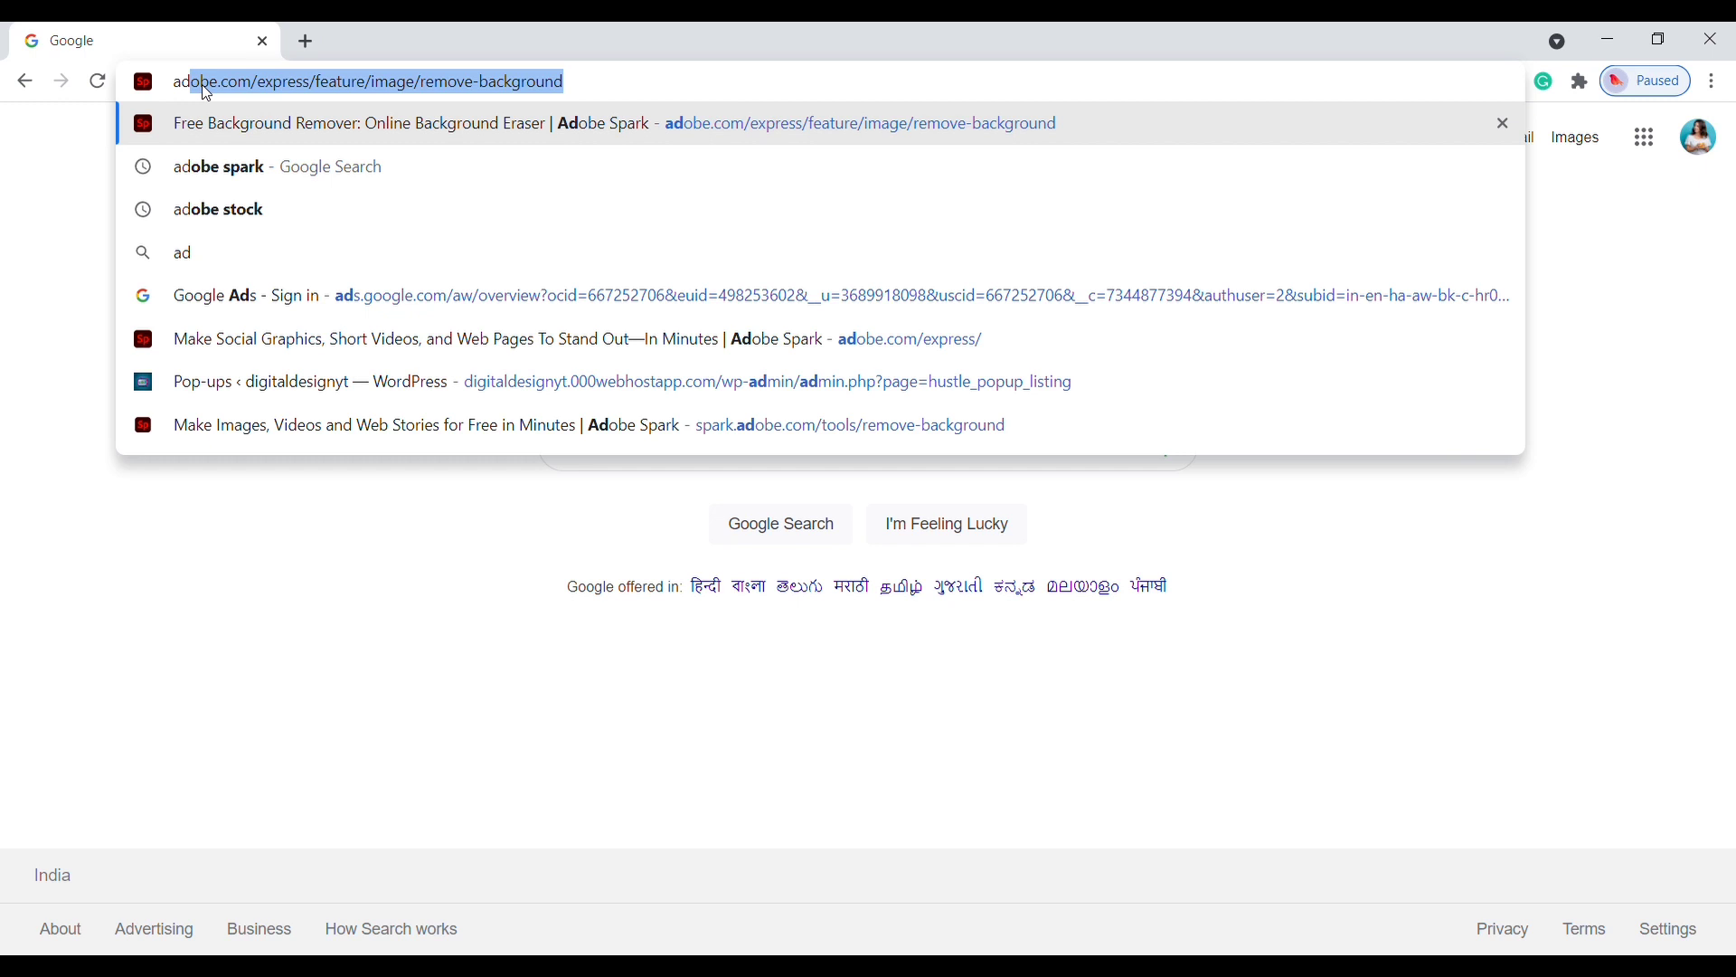
{"action": "key", "text": "Right"}
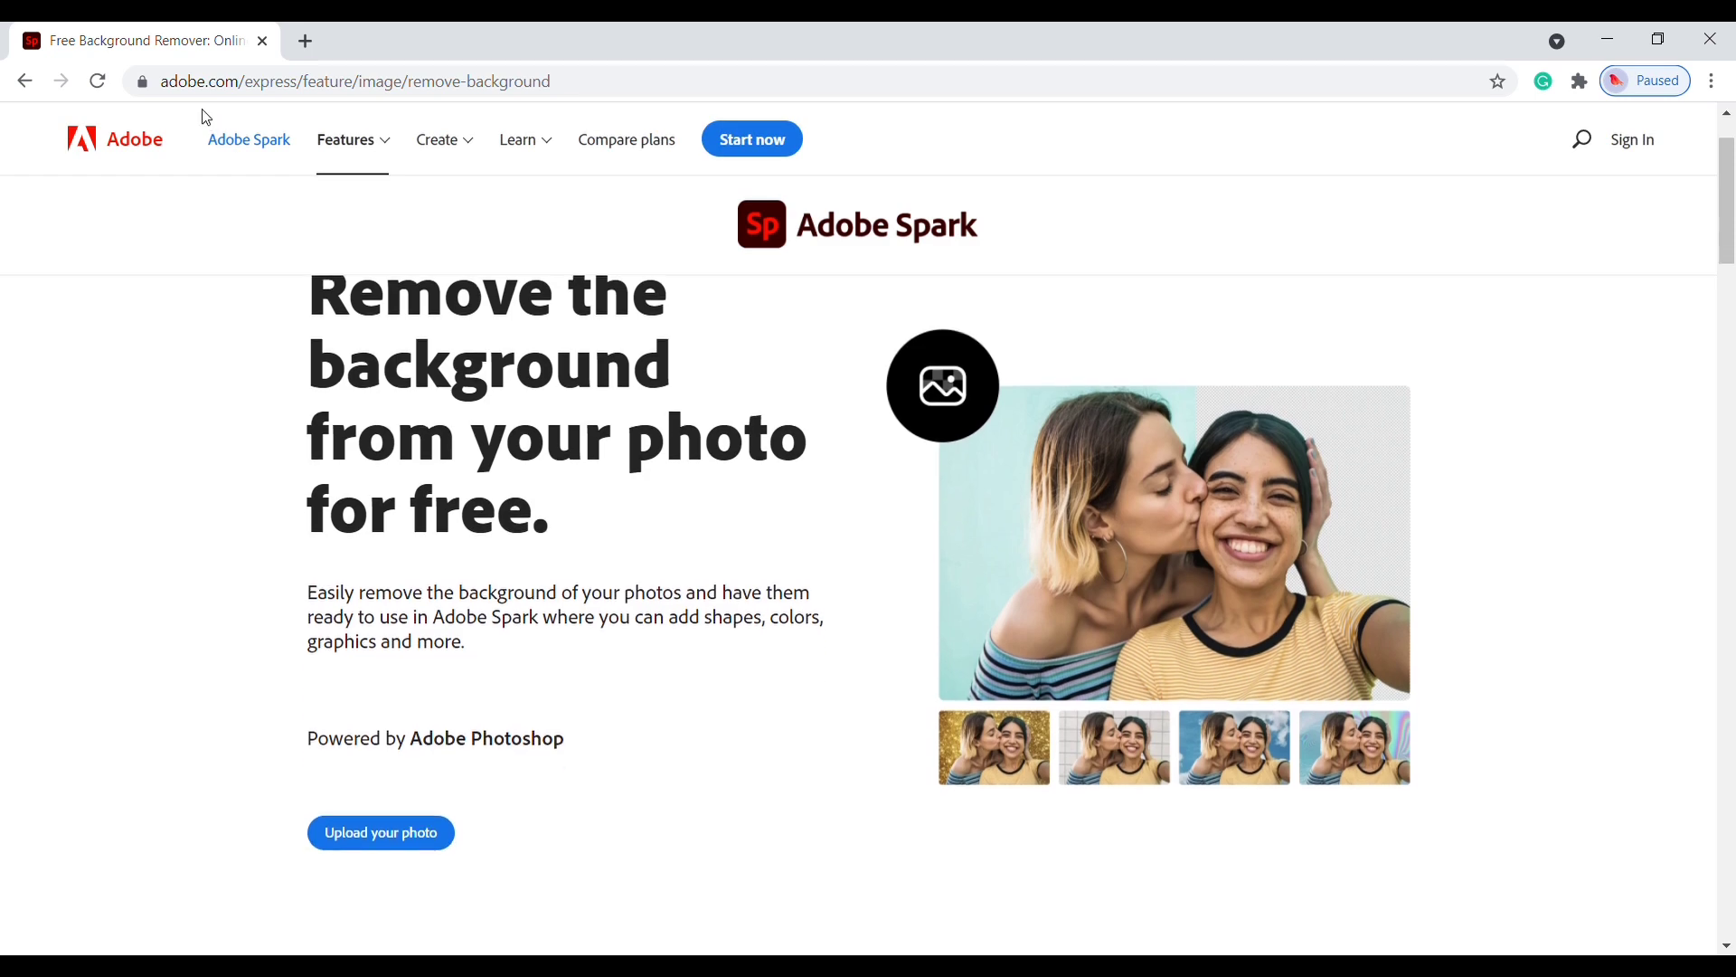
{"action": "scroll", "coordinate": [204, 116], "scroll_direction": "up", "scroll_amount": 1}
{"action": "scroll", "coordinate": [206, 117], "scroll_direction": "down", "scroll_amount": 1}
{"action": "scroll", "coordinate": [208, 119], "scroll_direction": "up", "scroll_amount": 1}
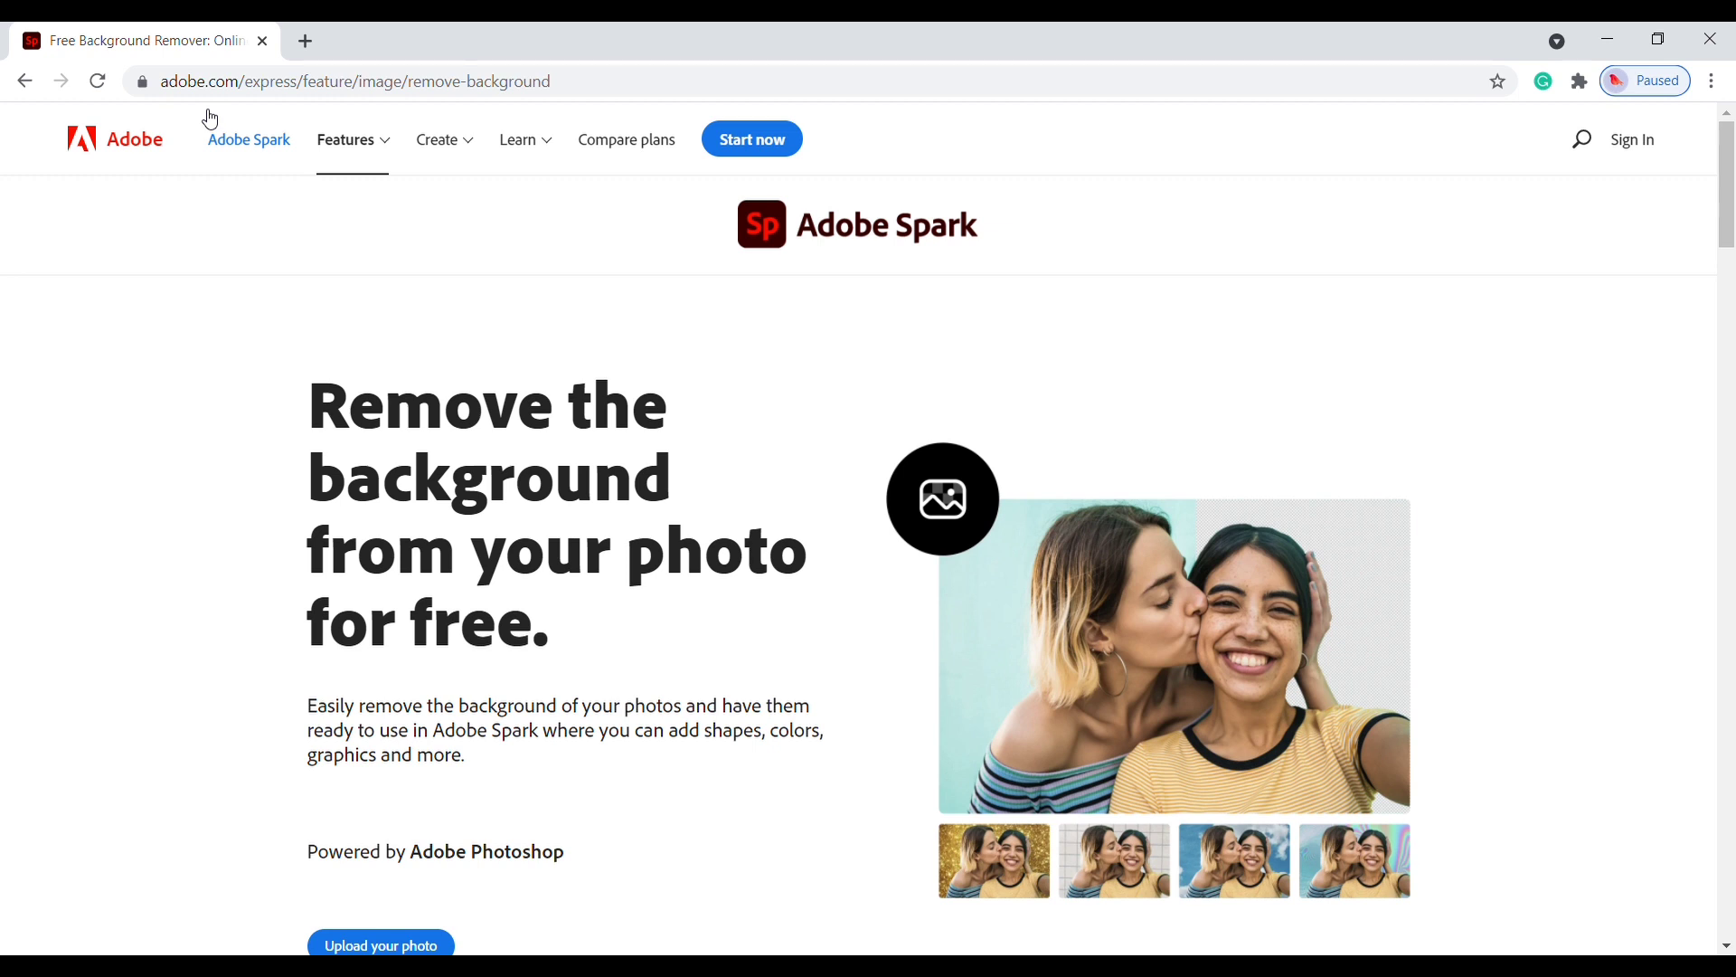
{"action": "scroll", "coordinate": [209, 118], "scroll_direction": "down", "scroll_amount": 1}
{"action": "scroll", "coordinate": [207, 116], "scroll_direction": "down", "scroll_amount": 1}
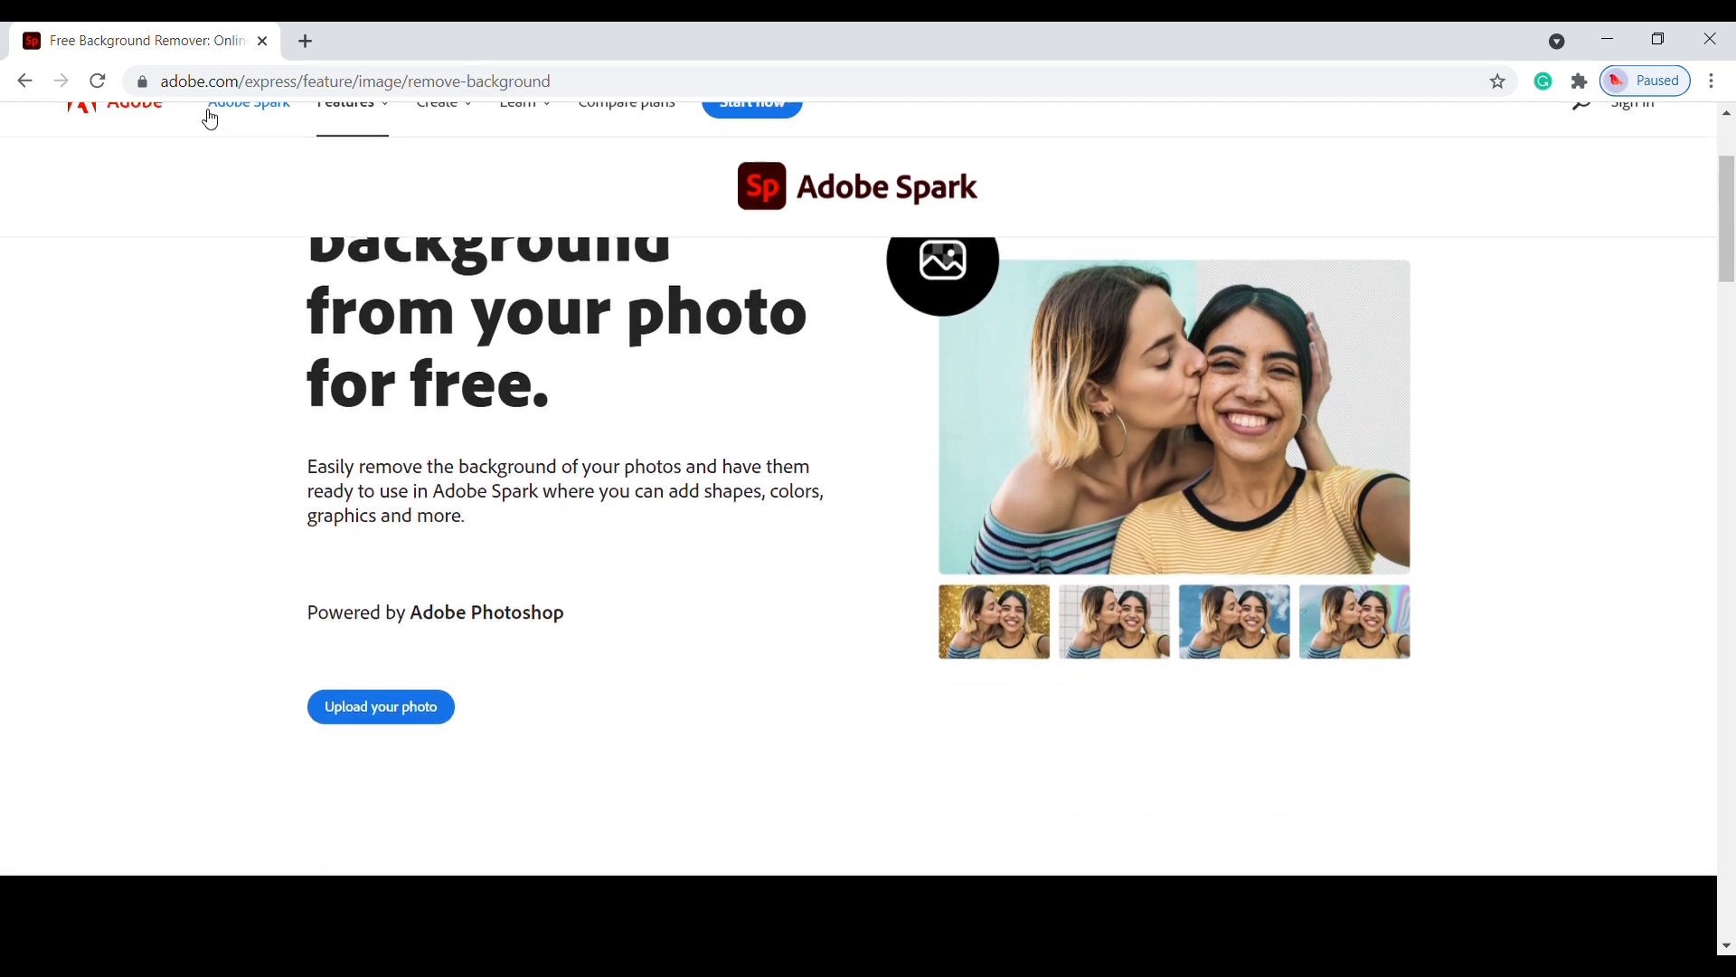
{"action": "scroll", "coordinate": [203, 117], "scroll_direction": "down", "scroll_amount": 1}
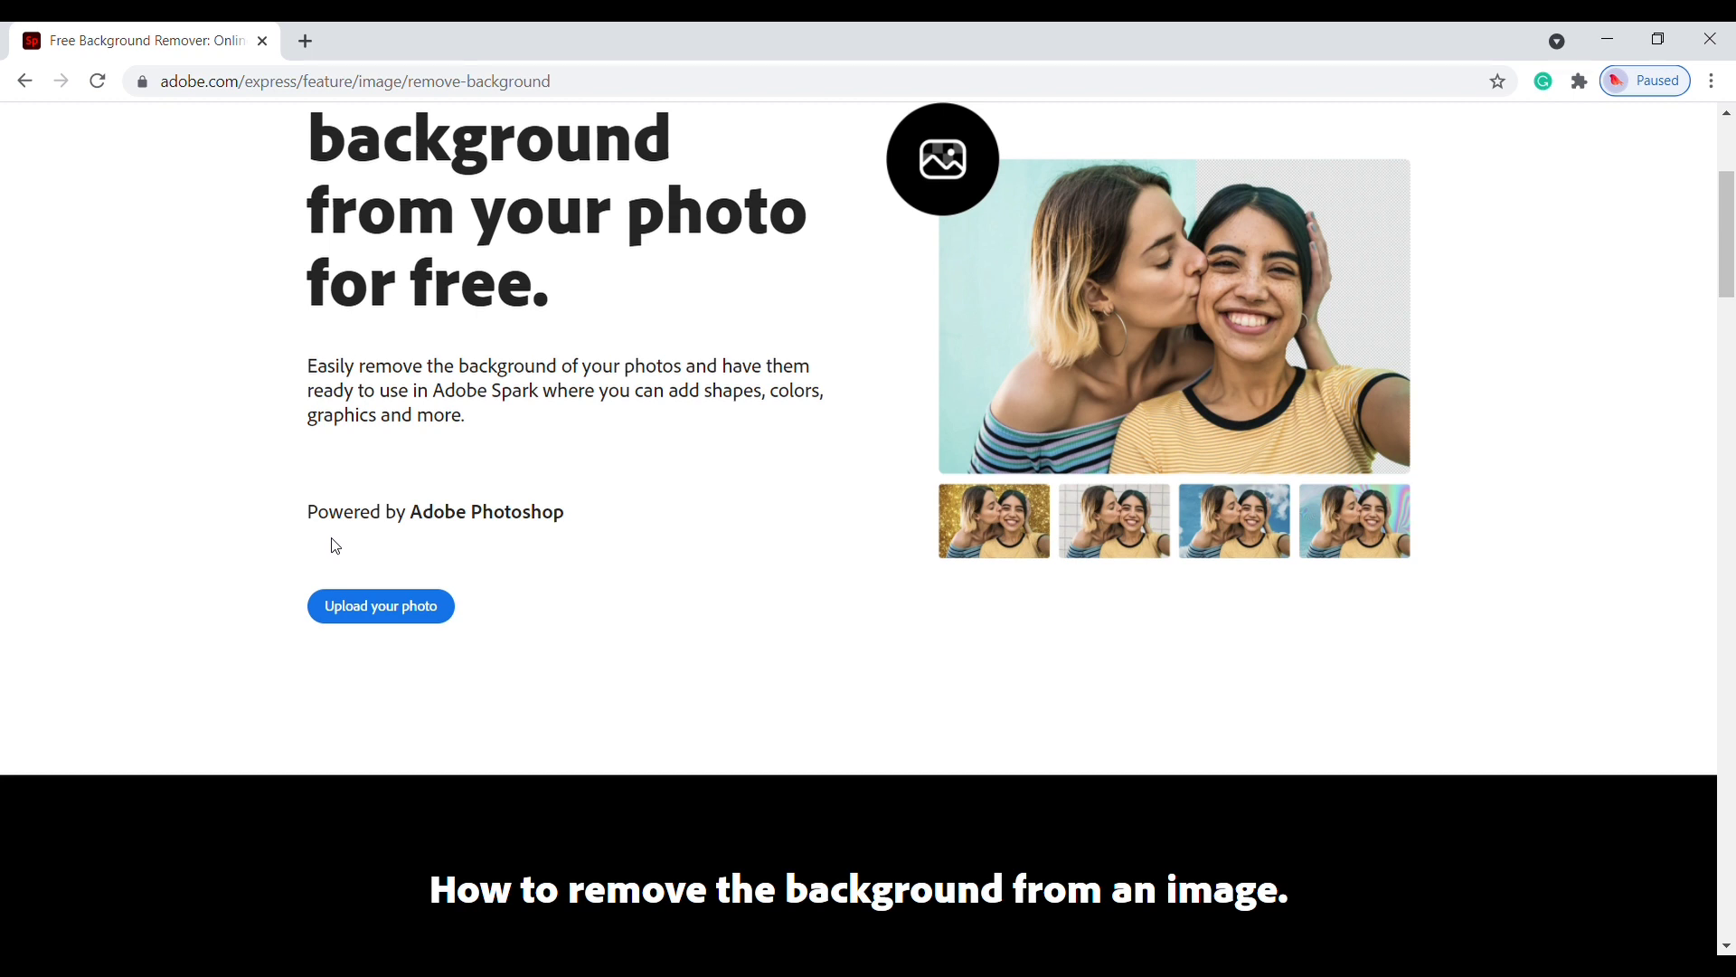
- Open the Remove background quick action via 'Upload your photo'
{"action": "left_click", "coordinate": [379, 606]}
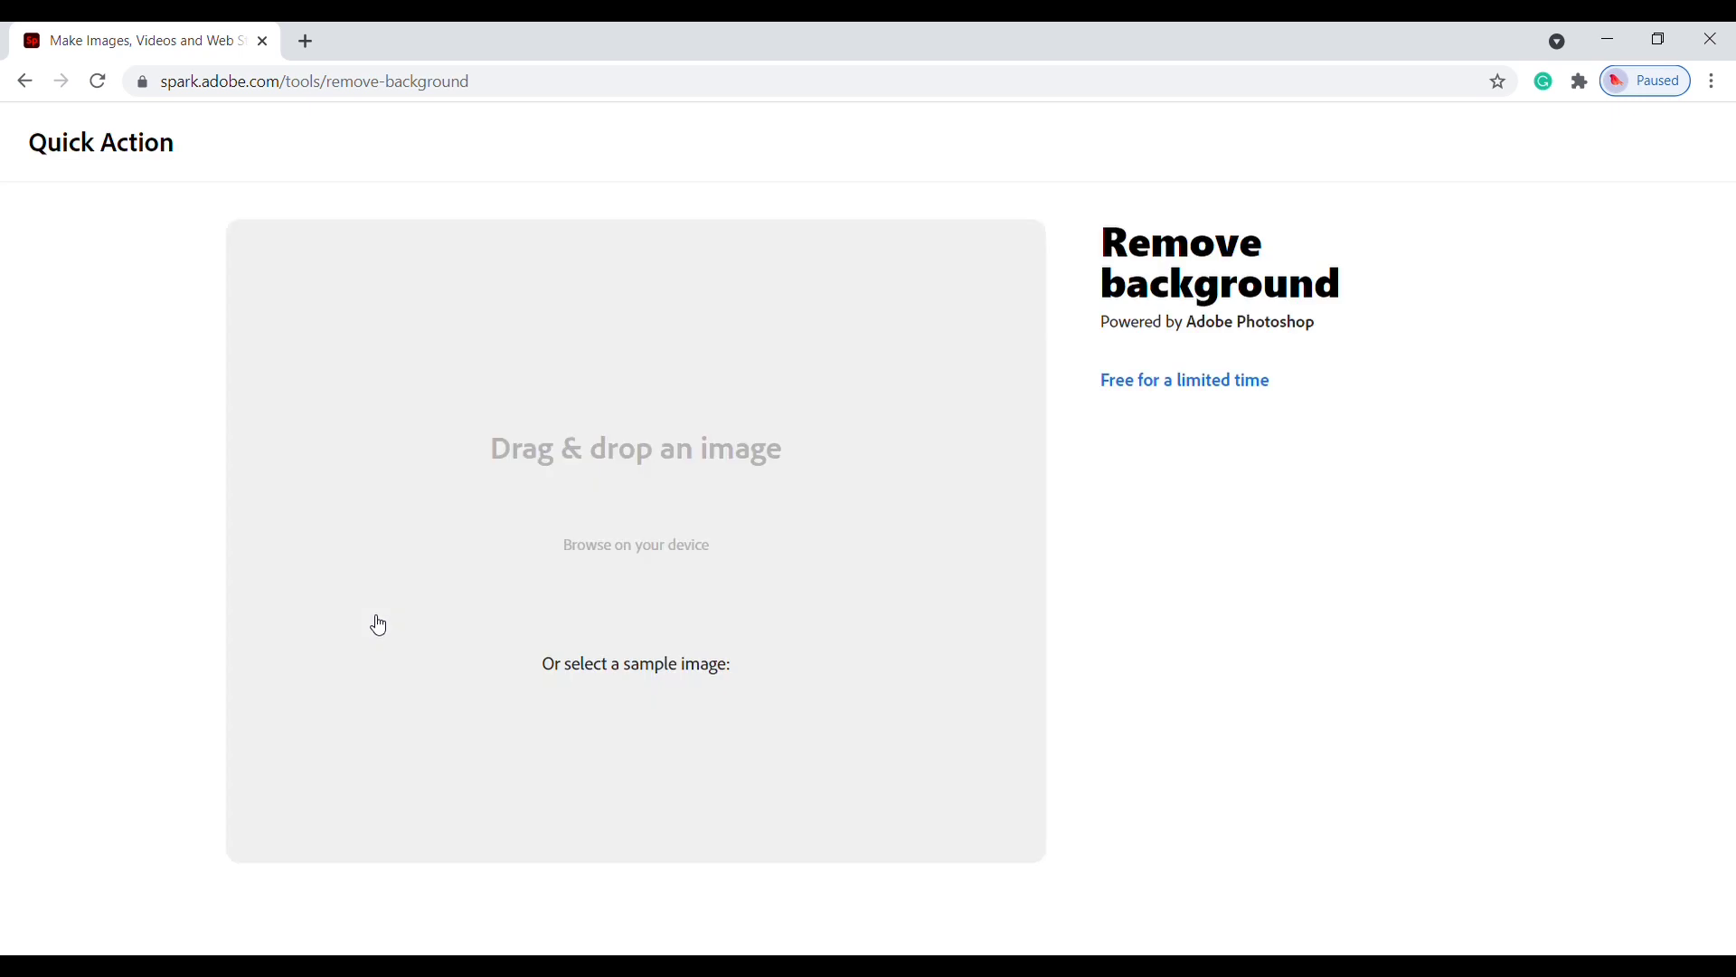
- Upload the woman's photo and download her background-free PNG cutout
{"action": "left_click", "coordinate": [585, 551]}
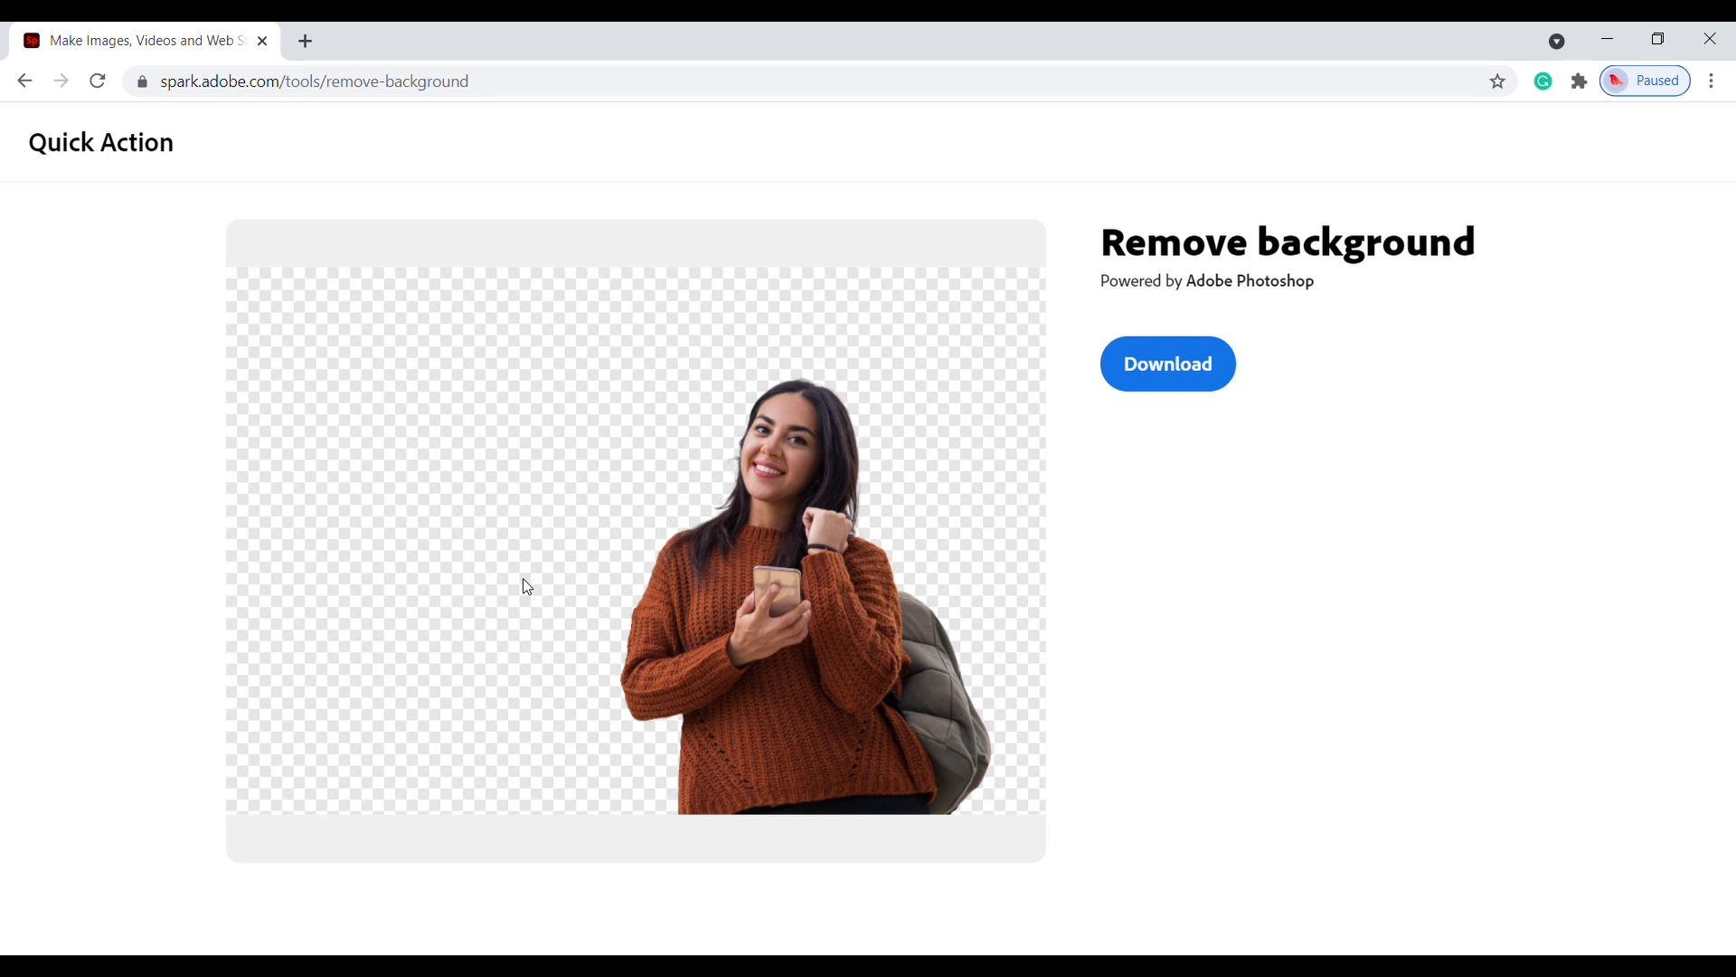
{"action": "left_click", "coordinate": [1182, 388]}
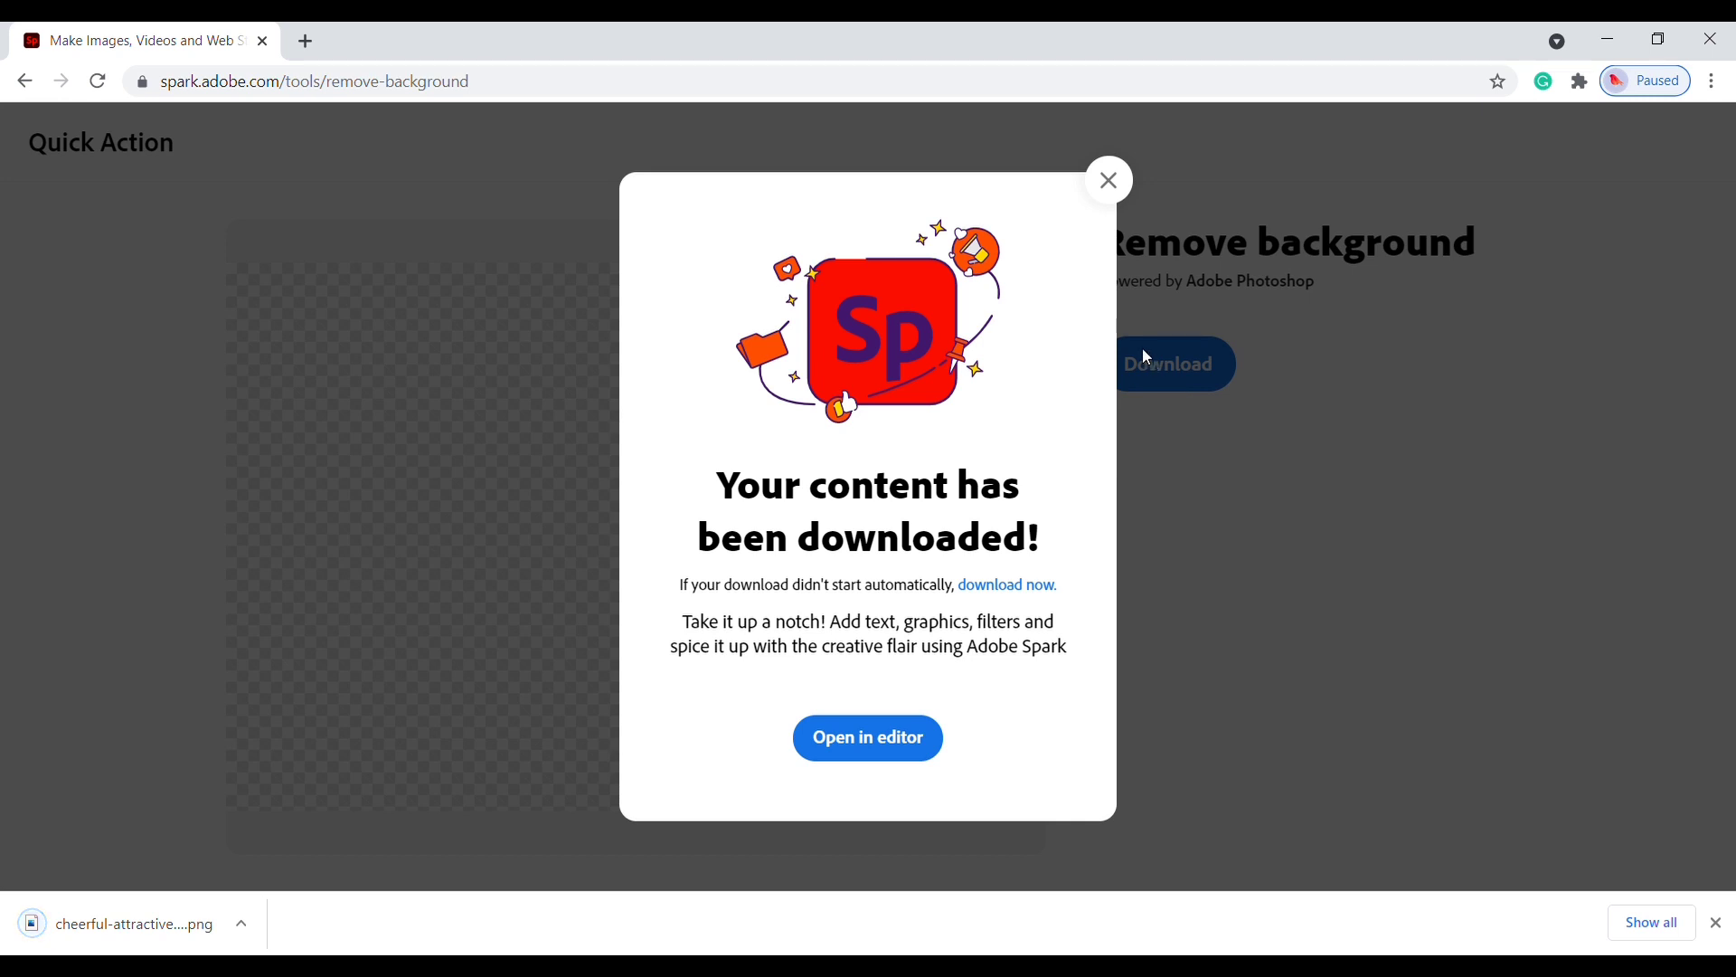
{"action": "left_click", "coordinate": [1107, 180]}
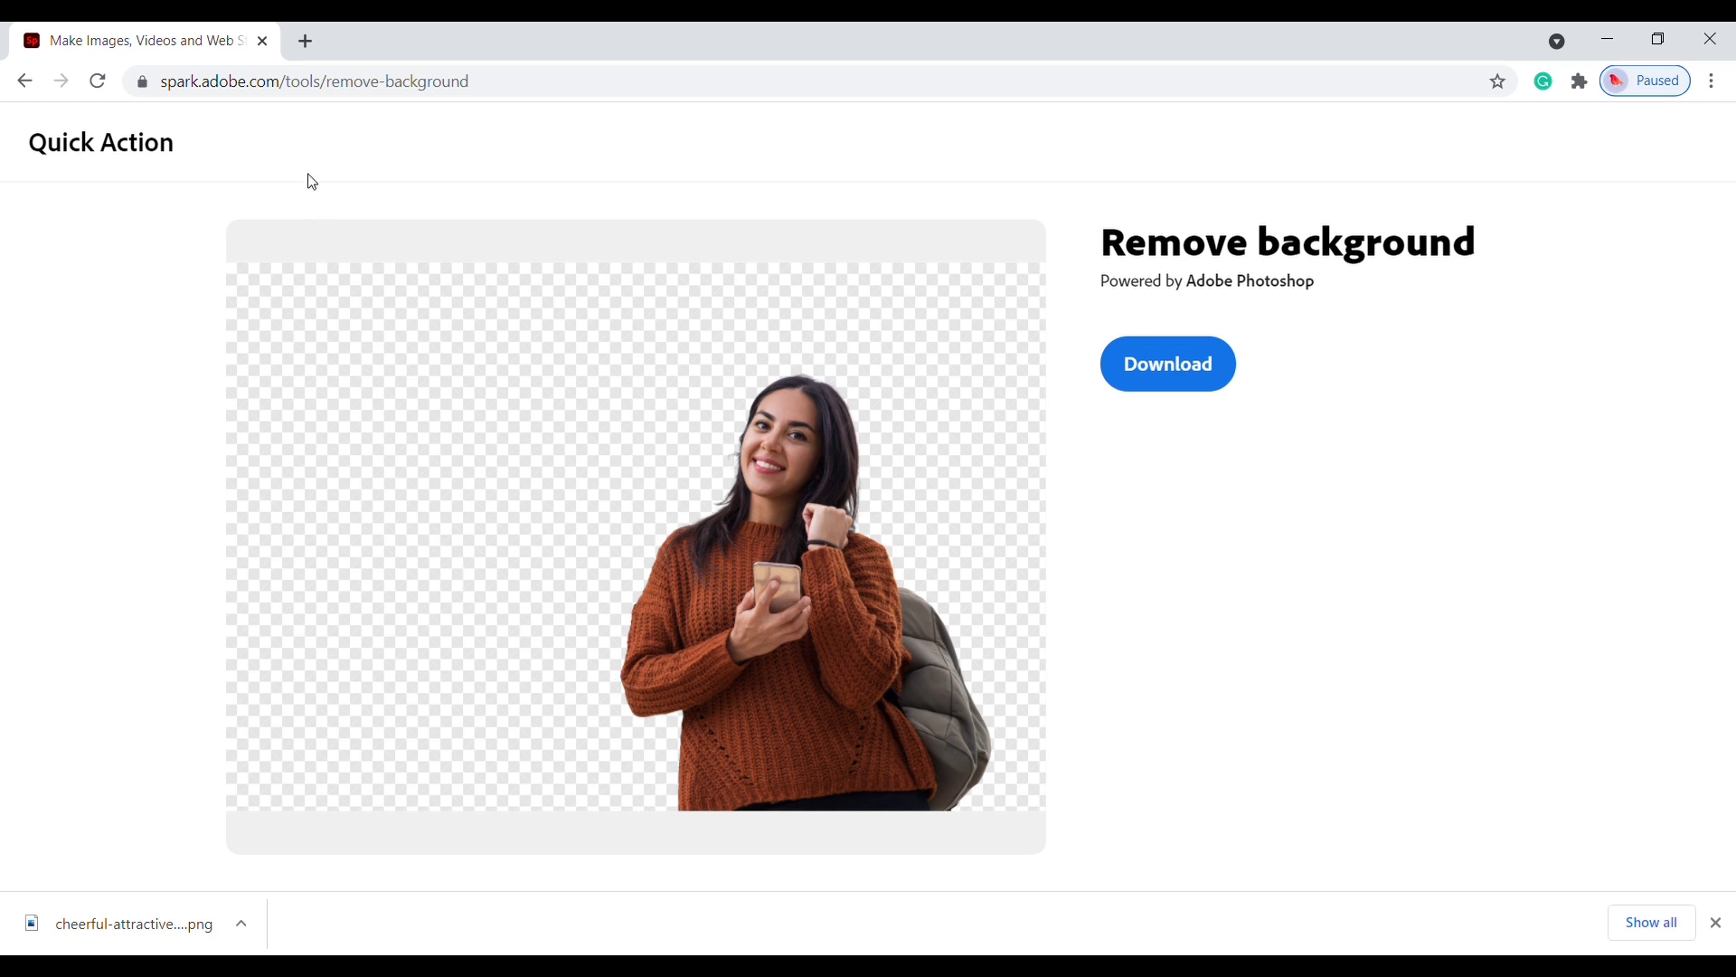
- Go to canva.com in a new tab and start a design from the blurred library photo
{"action": "left_click", "coordinate": [293, 49]}
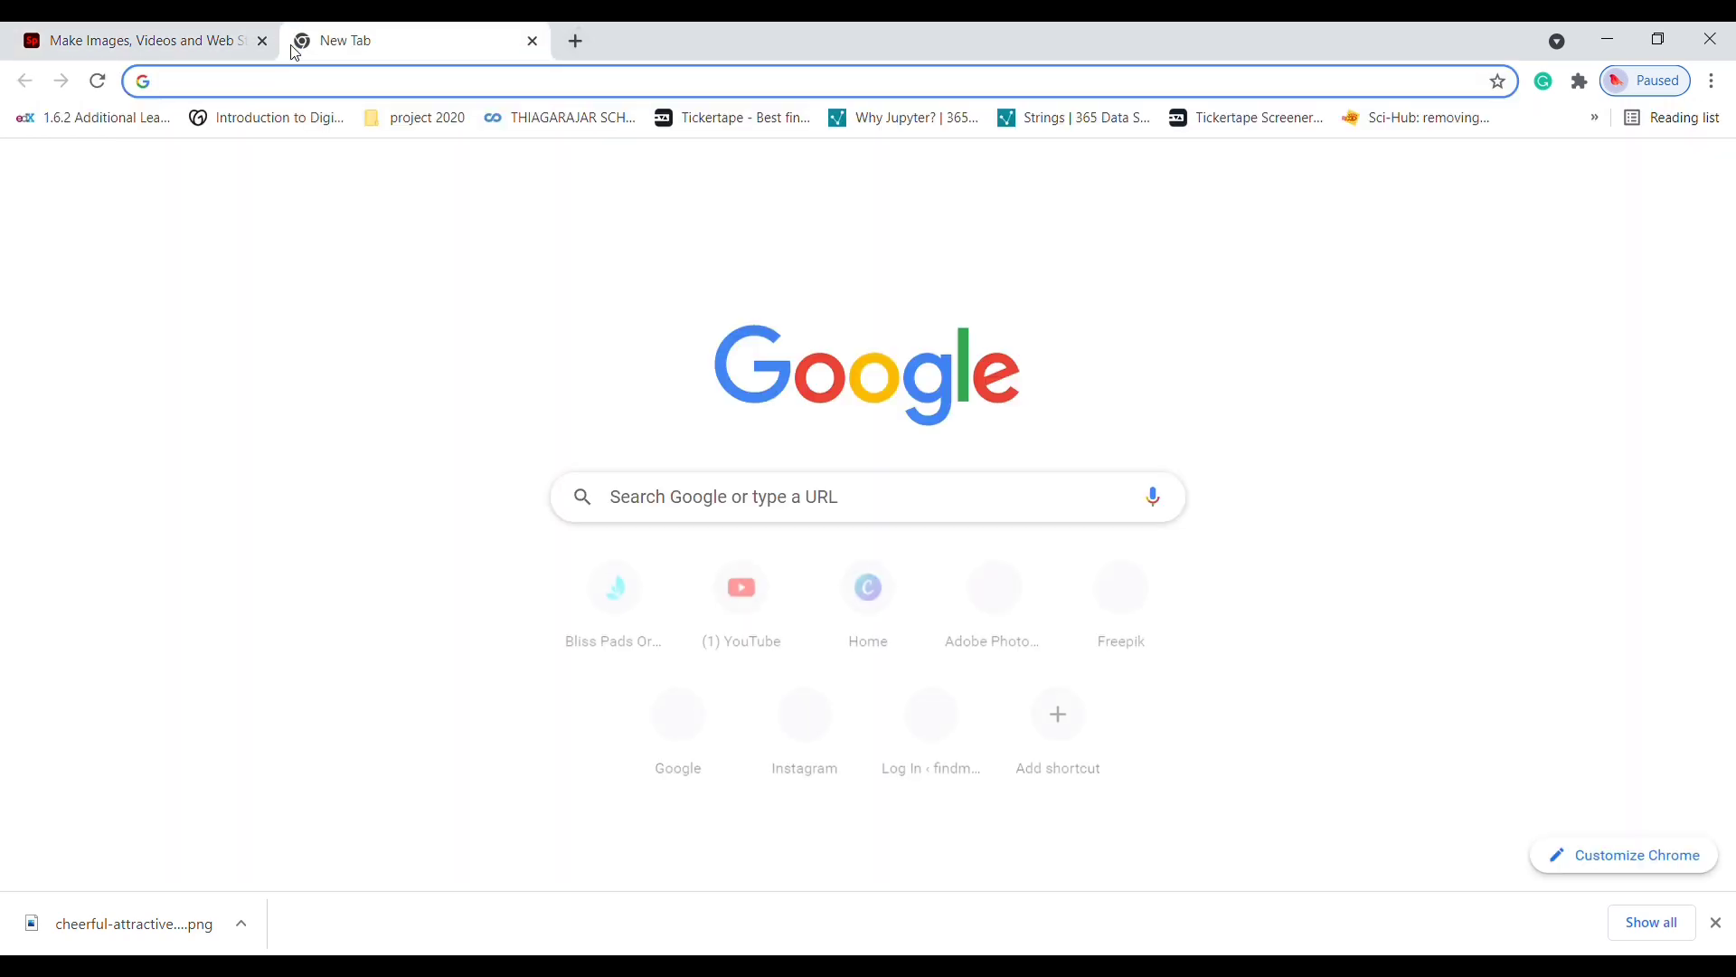
{"action": "left_click", "coordinate": [321, 86]}
{"action": "type", "text": "can"}
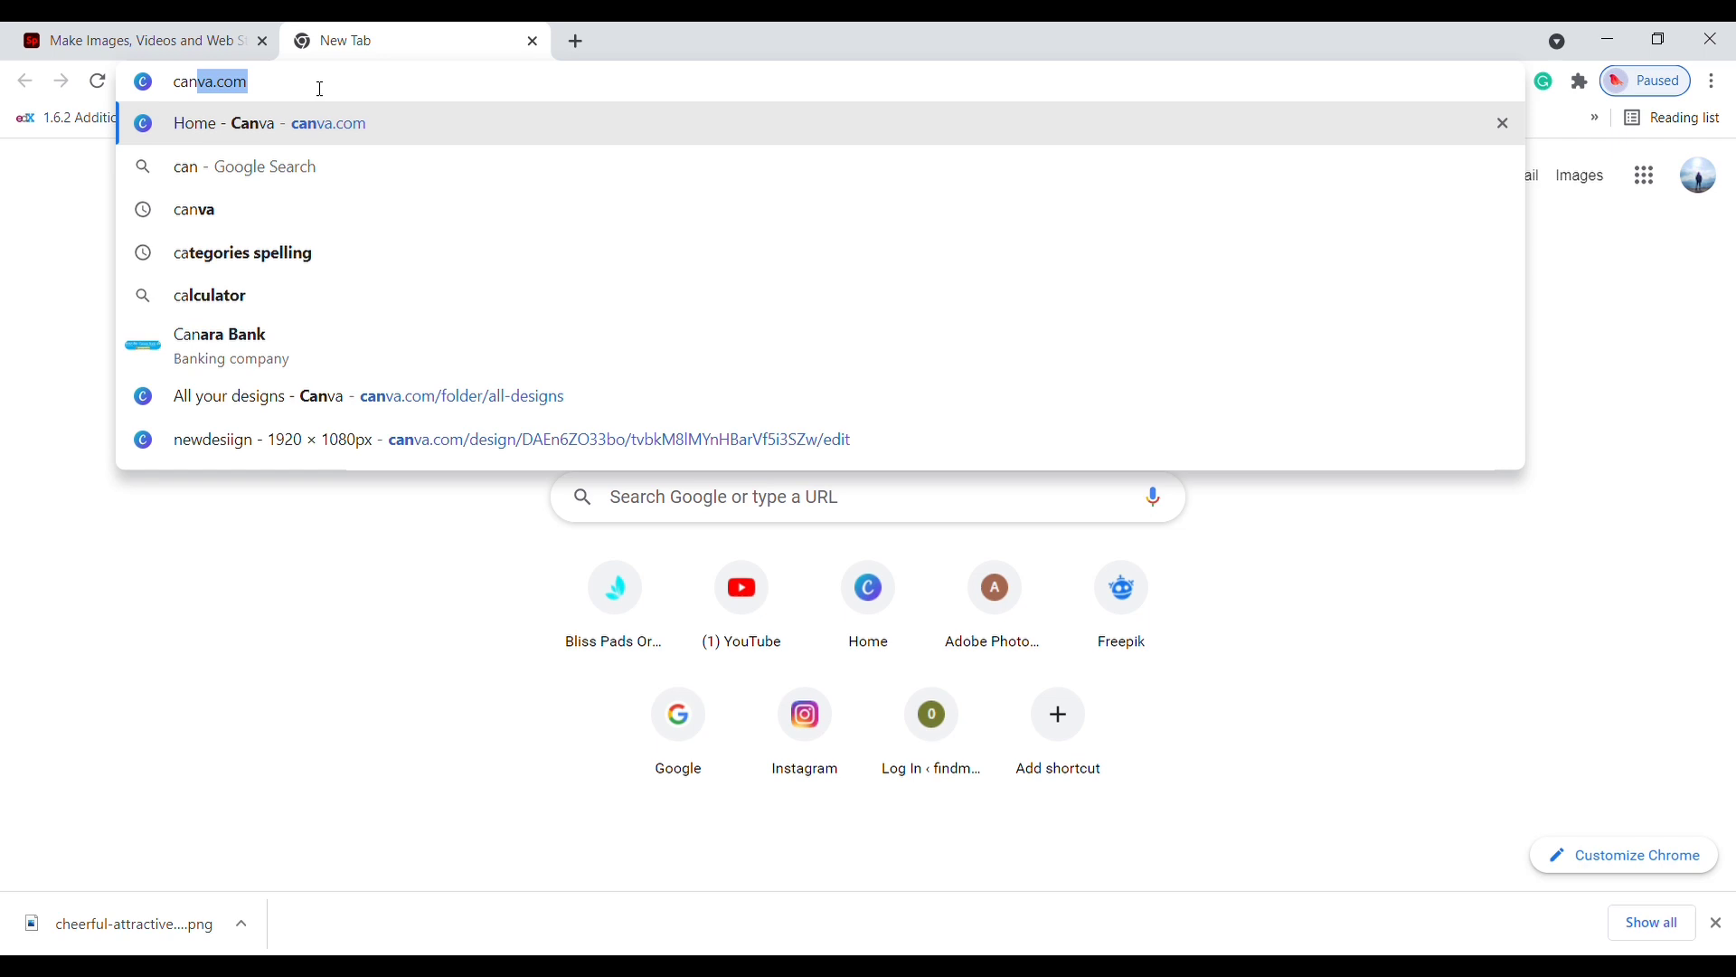
{"action": "type", "text": "va"}
{"action": "key", "text": "Return"}
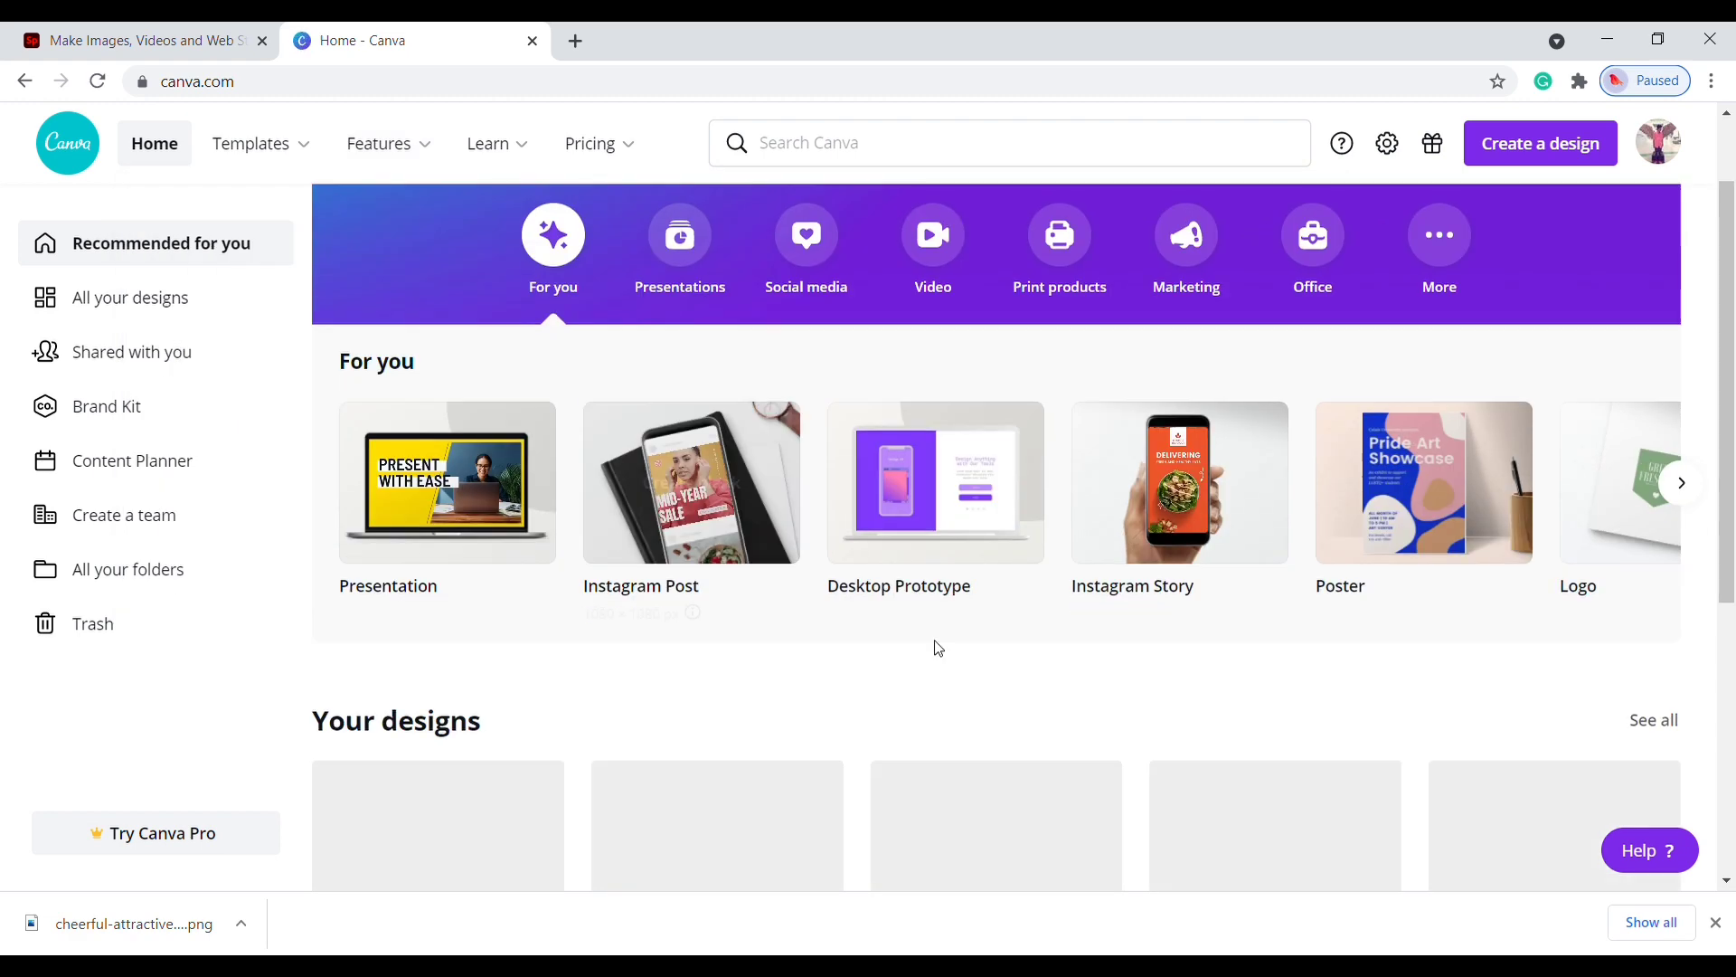
{"action": "left_click", "coordinate": [1573, 142]}
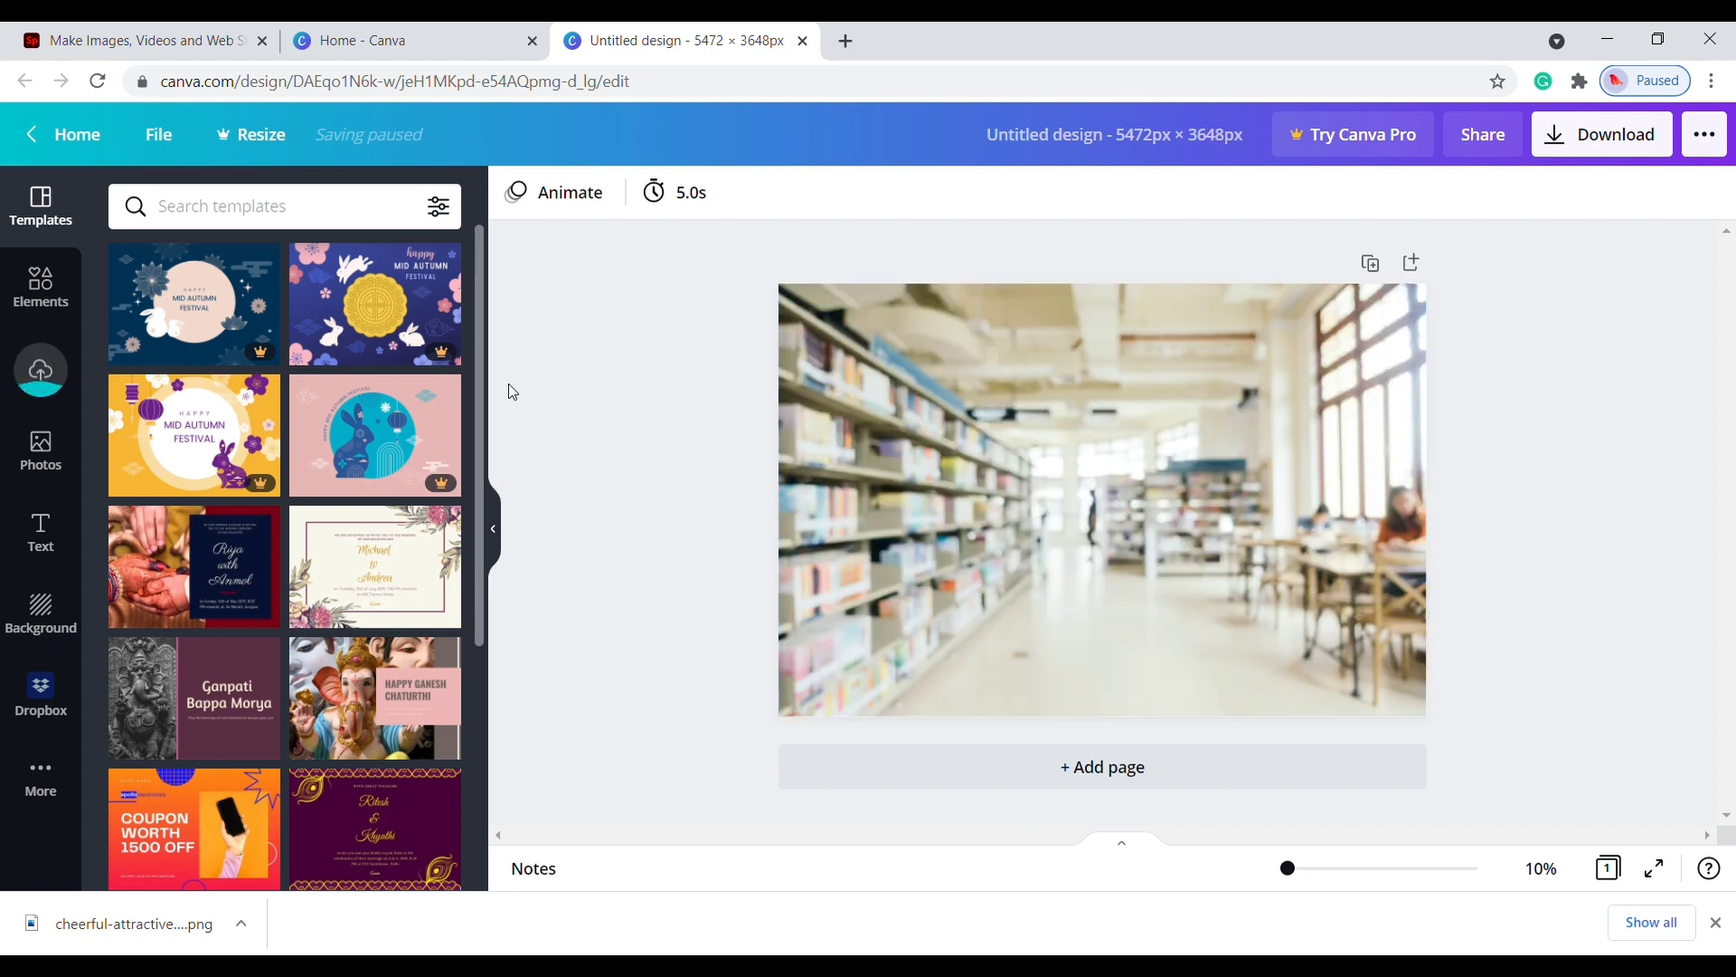
- Add the woman cutout from Uploads, enlarge it and move it left of centre
{"action": "left_click", "coordinate": [52, 368]}
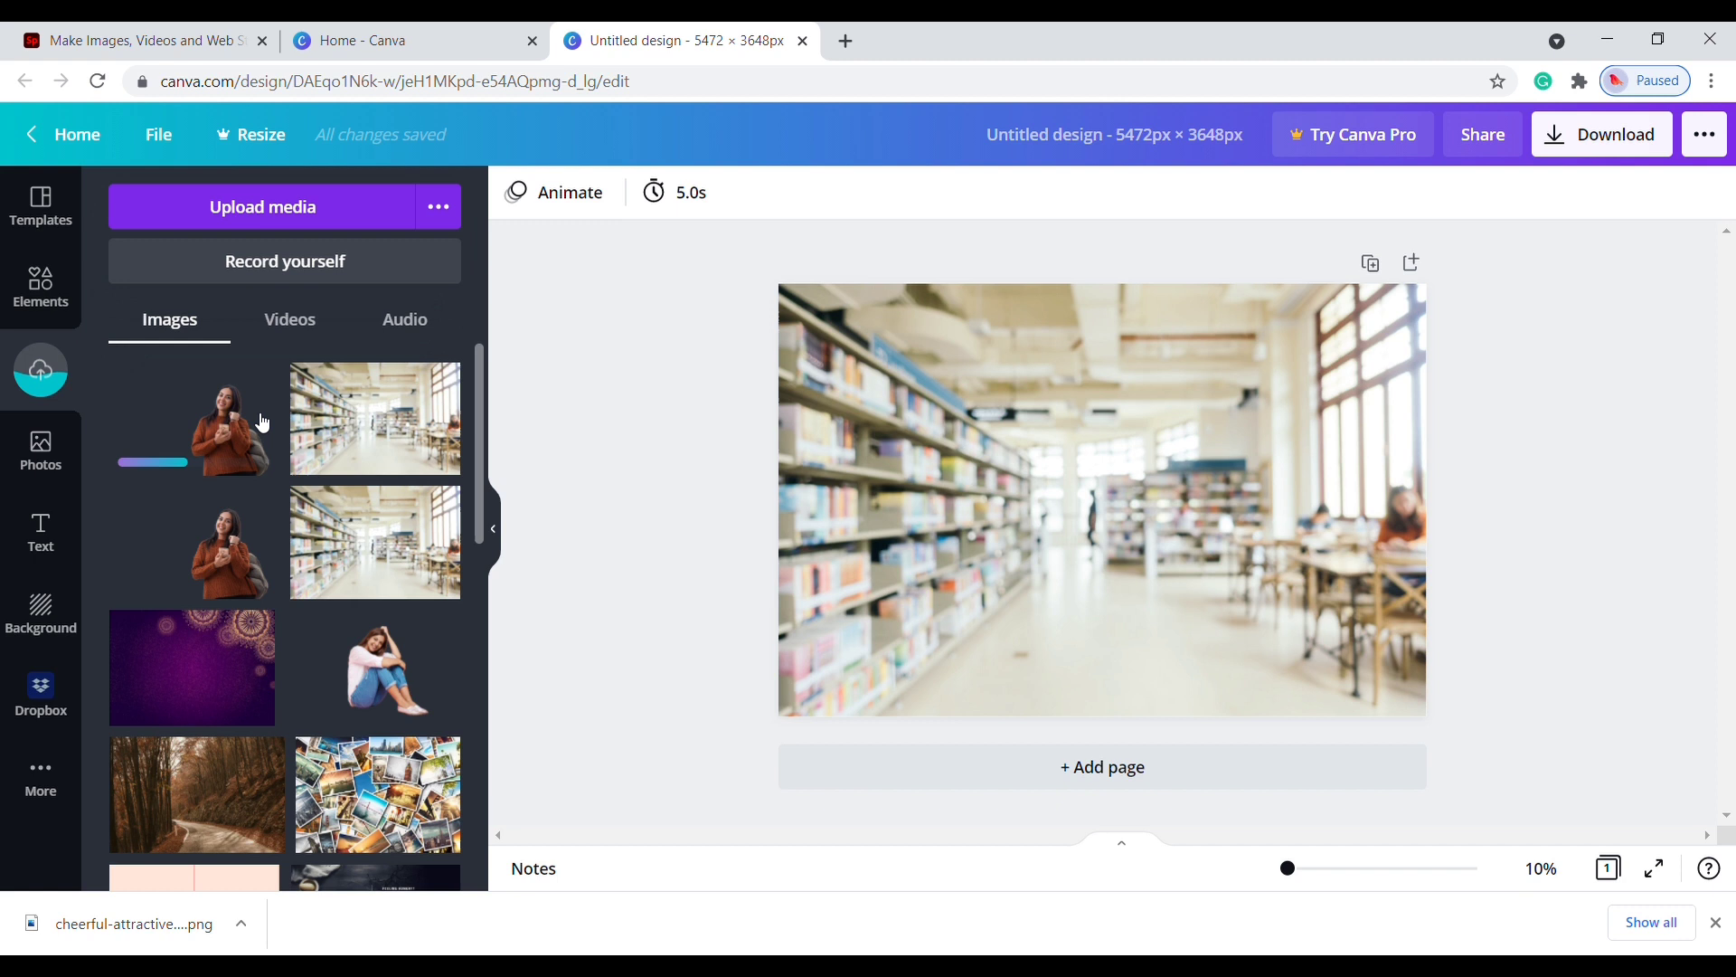
{"action": "left_click", "coordinate": [262, 422]}
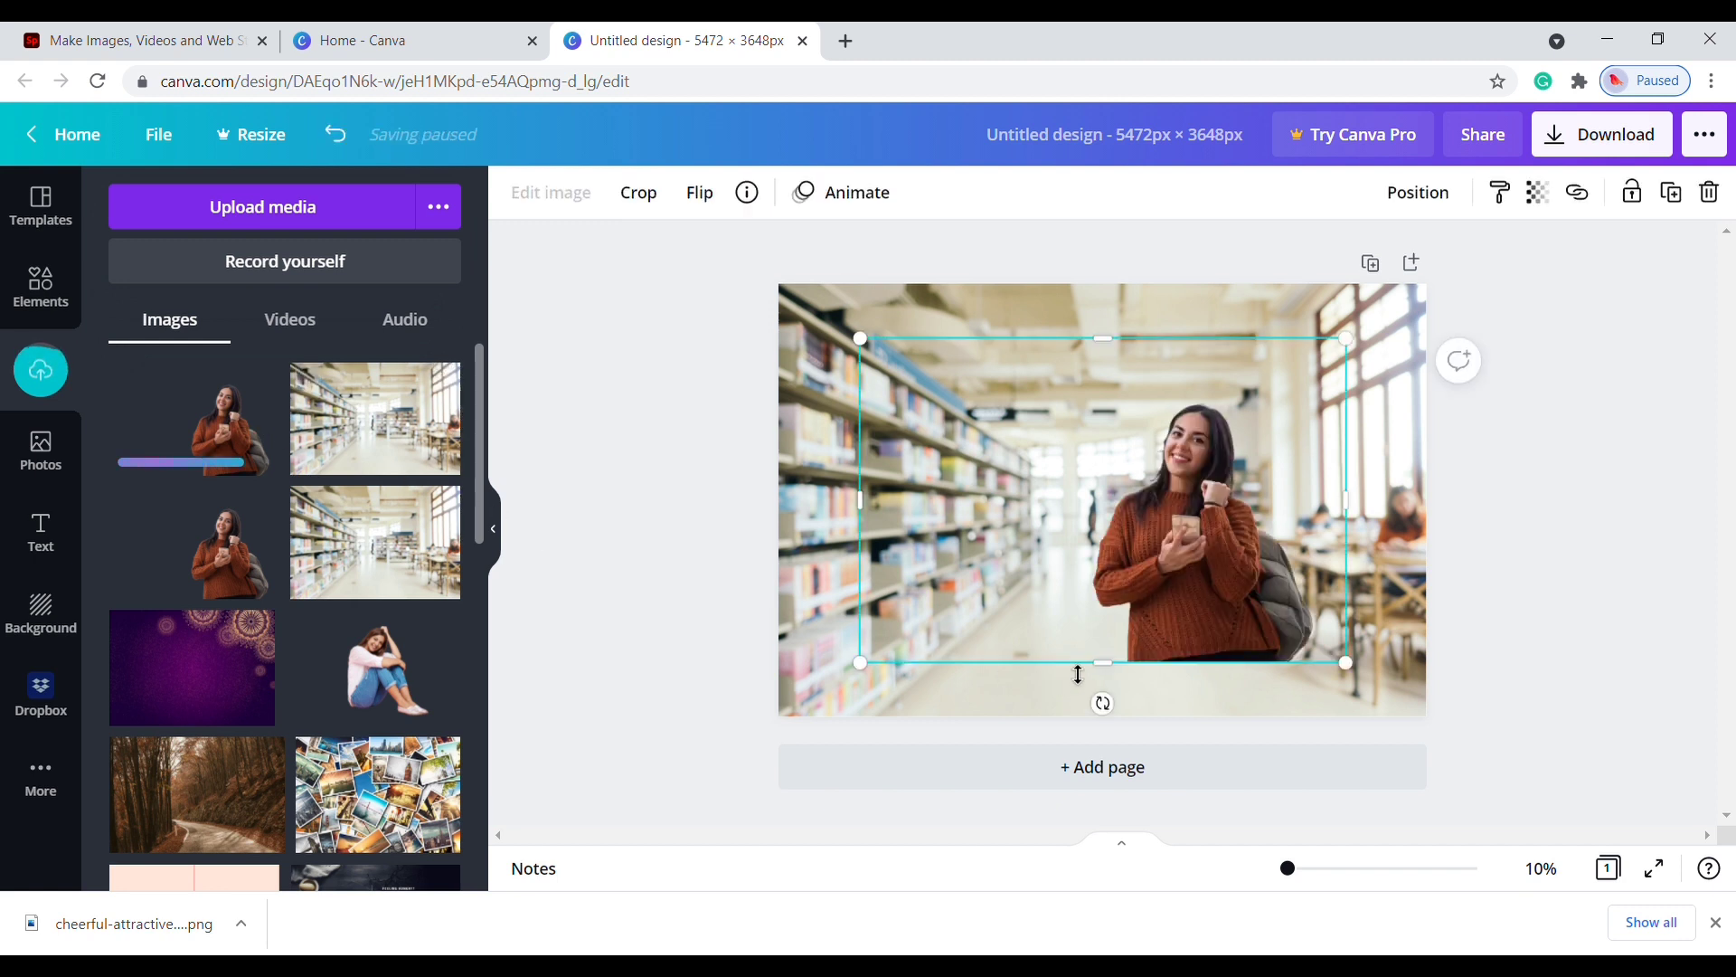
{"action": "left_click_drag", "start_coordinate": [1345, 662], "coordinate": [1480, 752]}
{"action": "mouse_move", "coordinate": [1146, 543]}
{"action": "left_mouse_down"}
{"action": "mouse_move", "coordinate": [1108, 507]}
{"action": "mouse_move", "coordinate": [963, 487]}
{"action": "left_mouse_up"}
{"action": "left_click", "coordinate": [1466, 455]}
{"action": "left_click", "coordinate": [571, 192]}
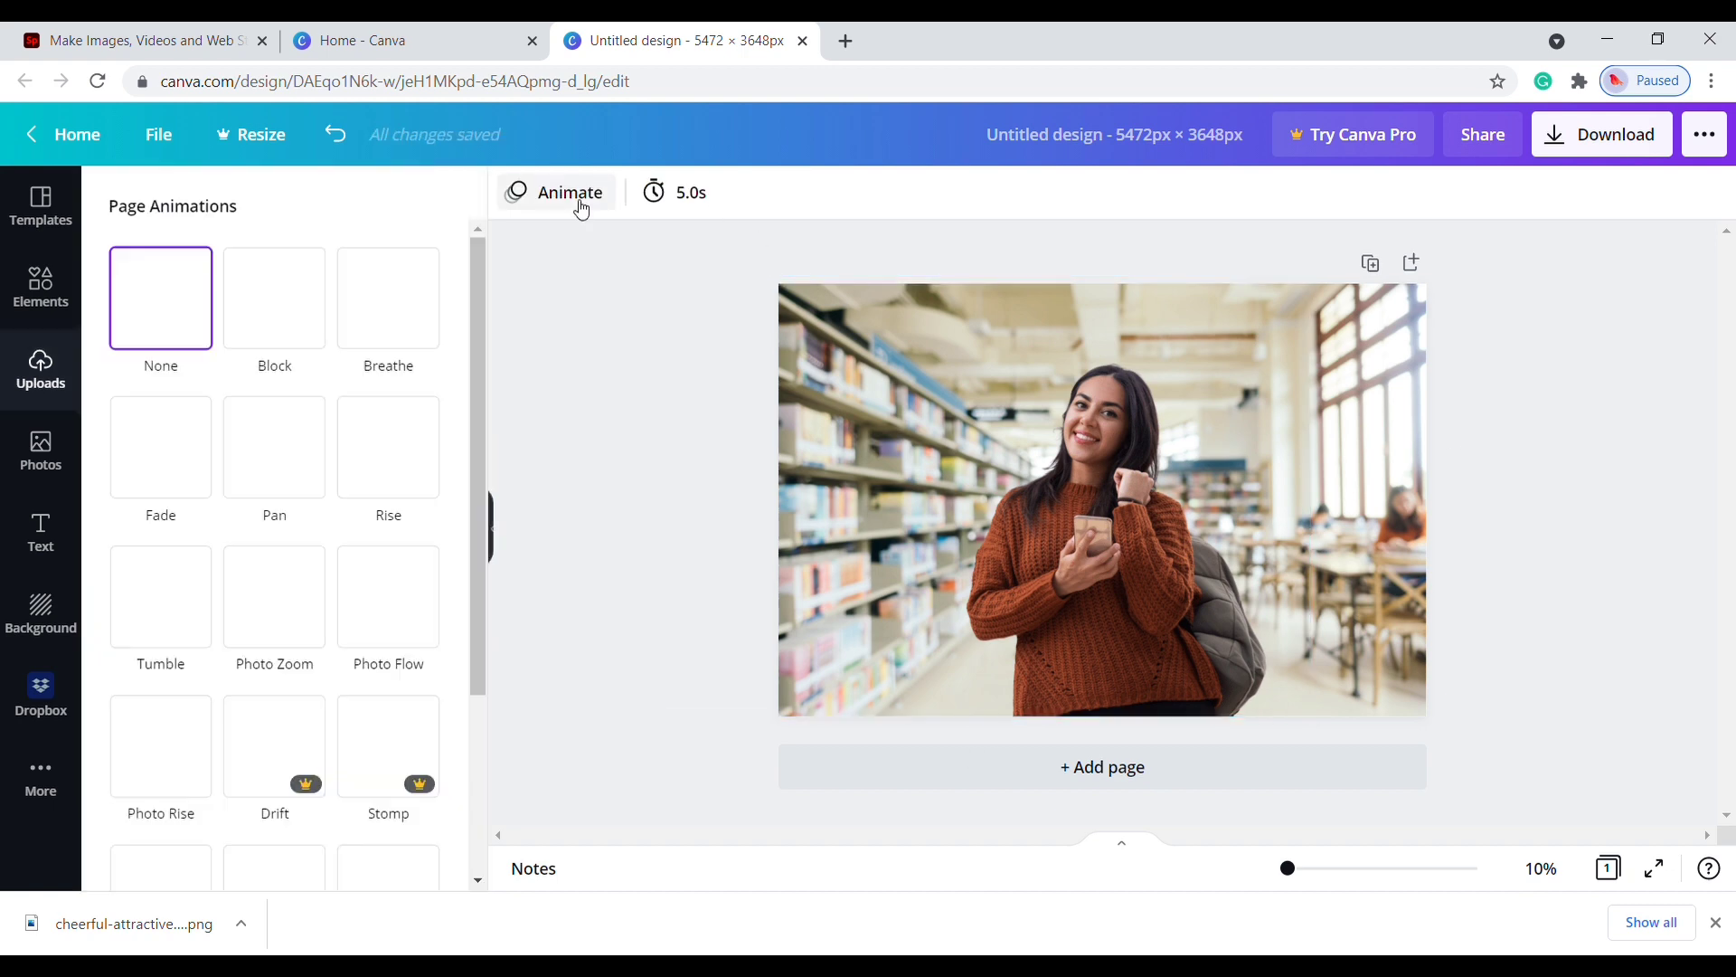
{"action": "left_click", "coordinate": [950, 474]}
- Raise the cutout's brightness and contrast and lower its saturation
{"action": "left_click", "coordinate": [551, 191]}
{"action": "left_click_drag", "start_coordinate": [284, 465], "coordinate": [313, 466]}
{"action": "left_click_drag", "start_coordinate": [284, 529], "coordinate": [299, 529]}
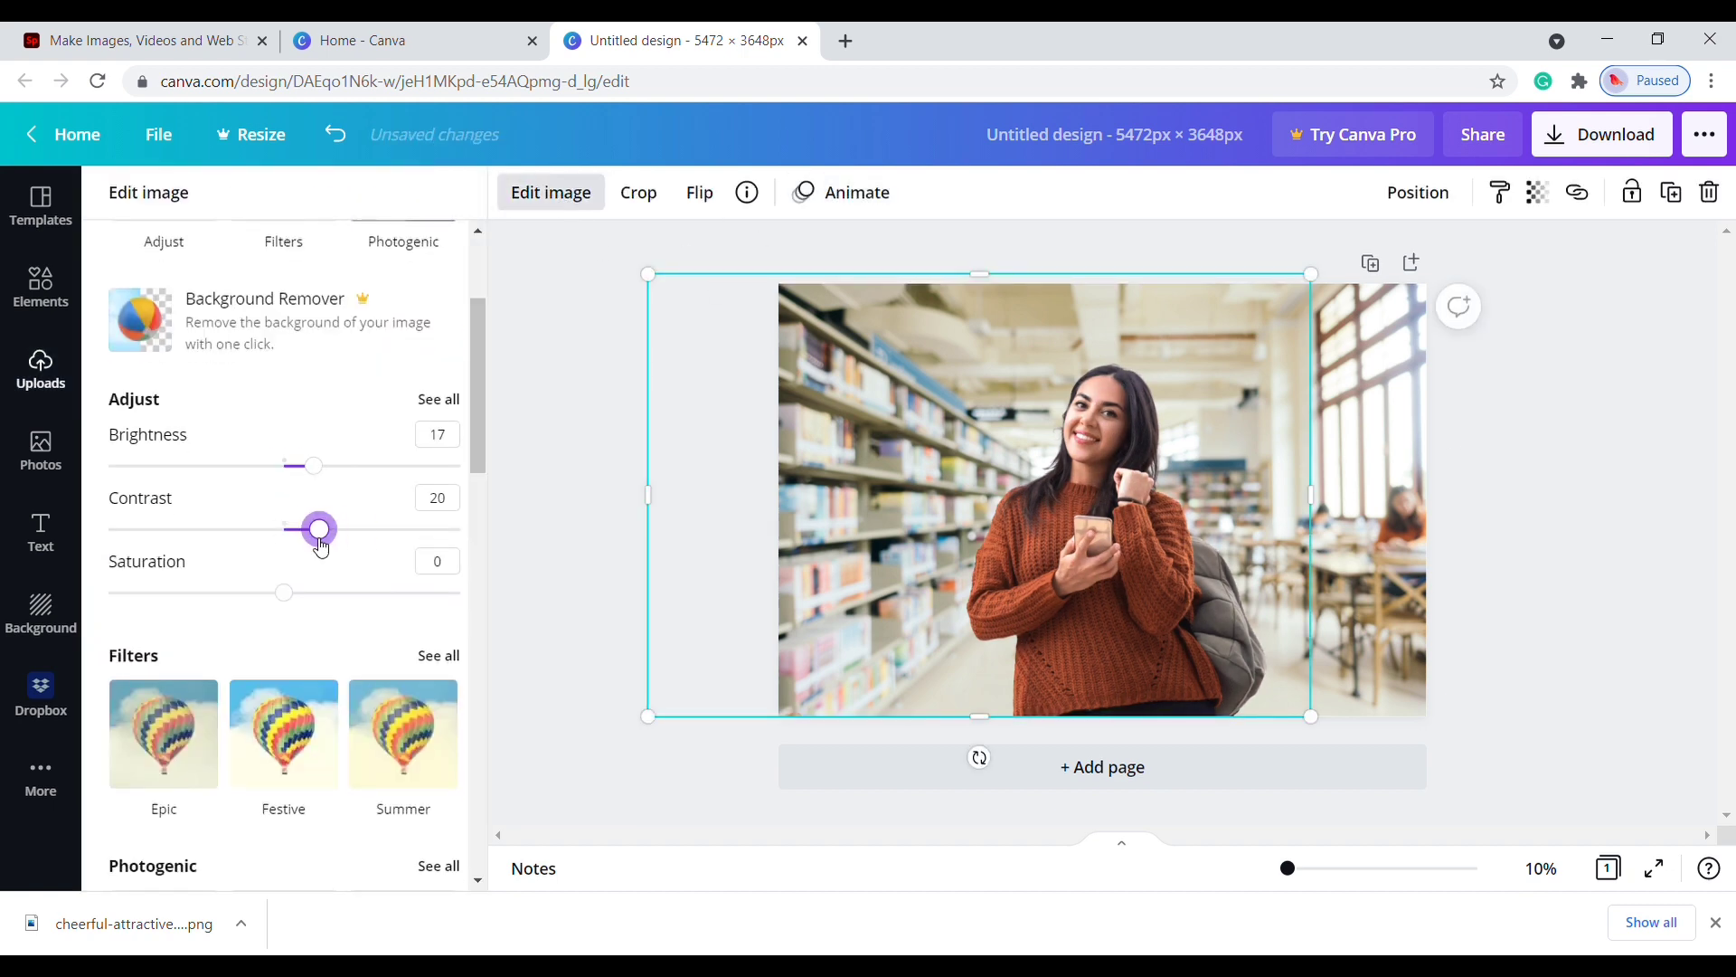
{"action": "left_click_drag", "start_coordinate": [283, 591], "coordinate": [267, 591]}
{"action": "left_click", "coordinate": [547, 412]}
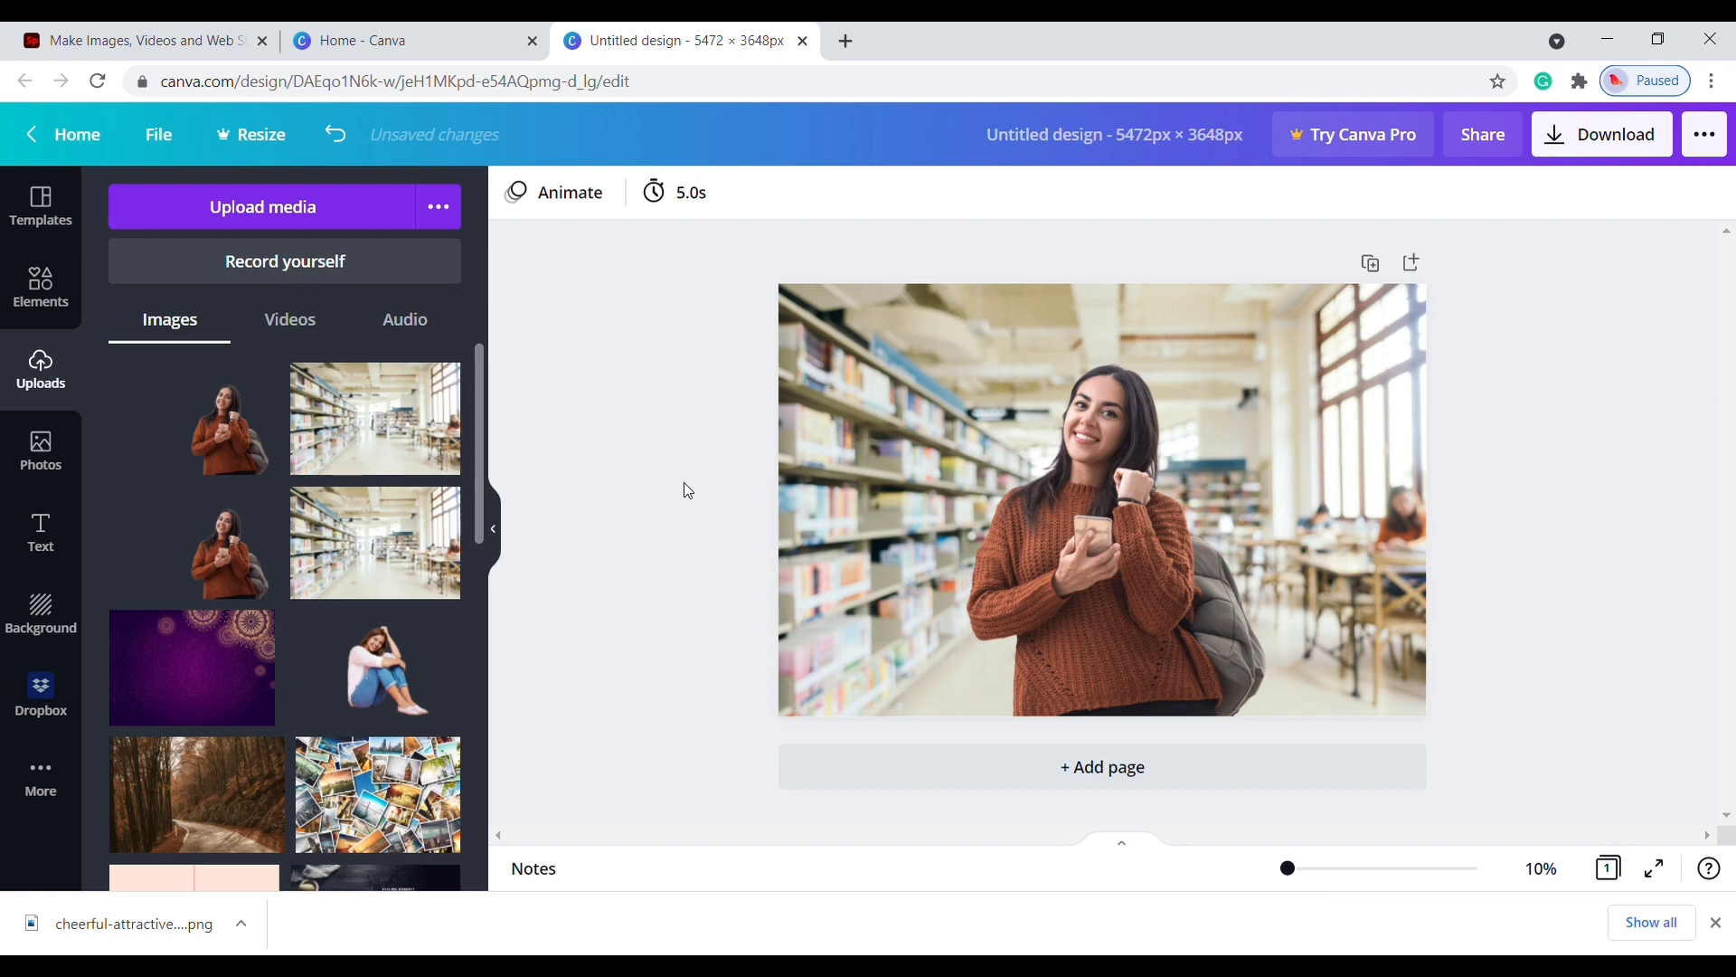
{"action": "left_click_drag", "start_coordinate": [1290, 870], "coordinate": [1295, 870]}
{"action": "scroll", "coordinate": [1084, 593], "scroll_direction": "up", "scroll_amount": 3}
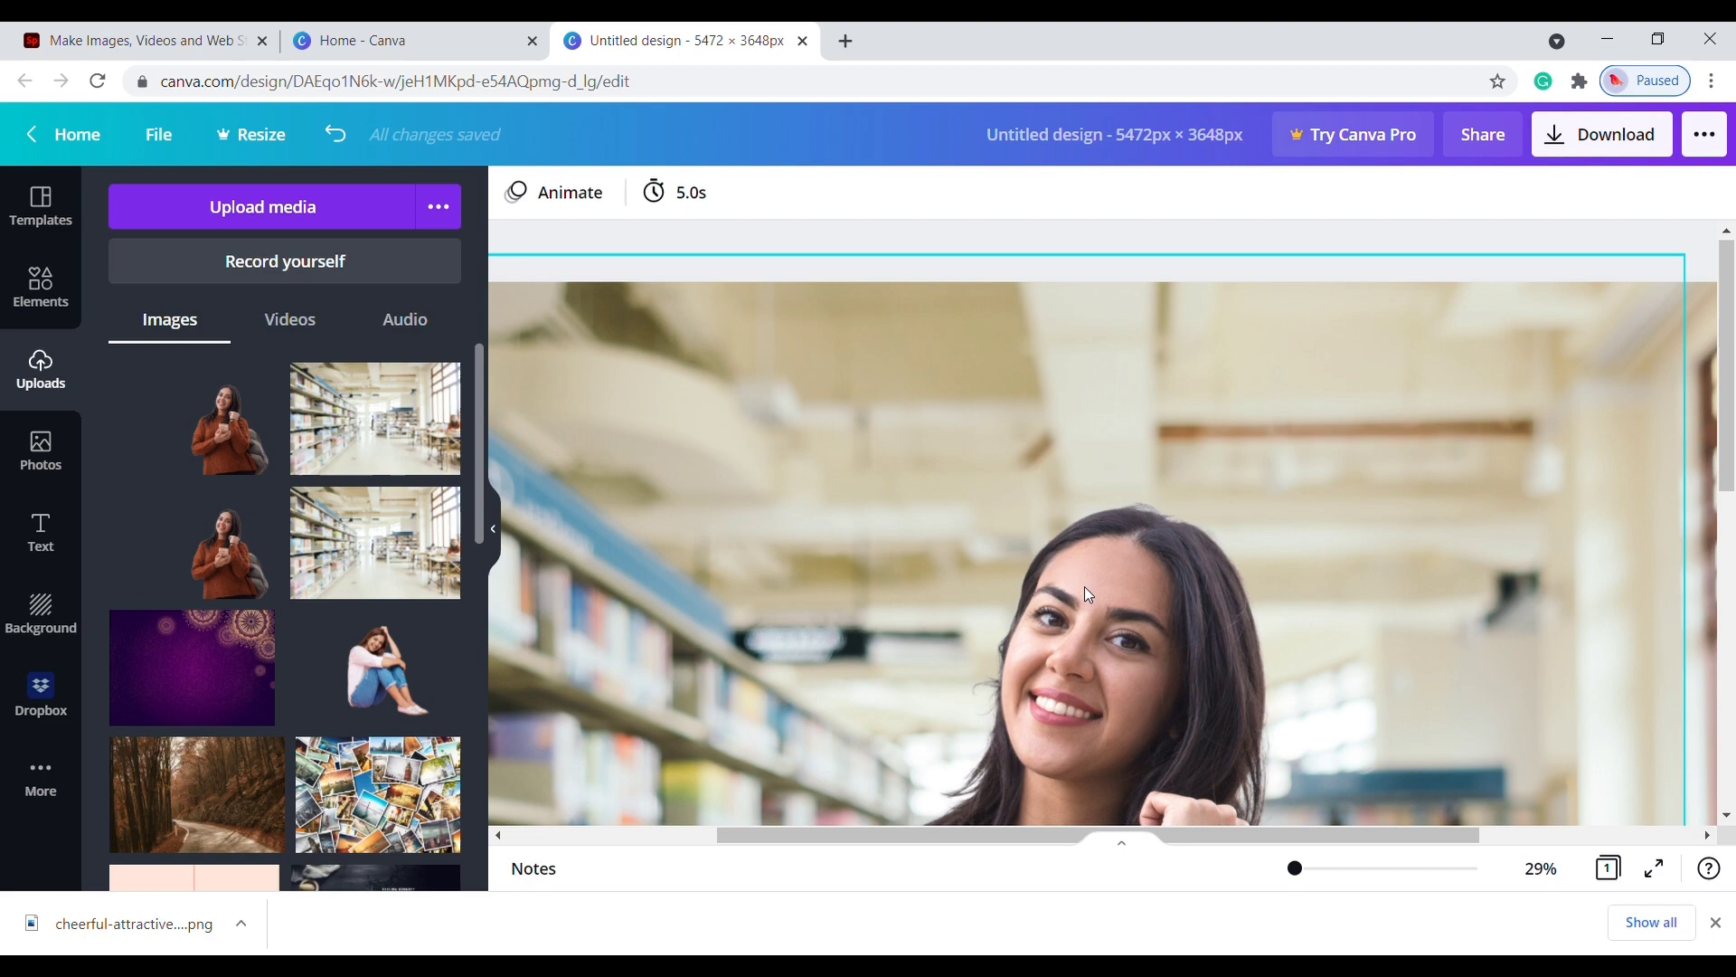
{"action": "scroll", "coordinate": [1084, 593], "scroll_direction": "down", "scroll_amount": 4}
{"action": "scroll", "coordinate": [1084, 593], "scroll_direction": "down", "scroll_amount": 4}
{"action": "scroll", "coordinate": [1084, 593], "scroll_direction": "up", "scroll_amount": 2}
{"action": "scroll", "coordinate": [1085, 593], "scroll_direction": "up", "scroll_amount": 2}
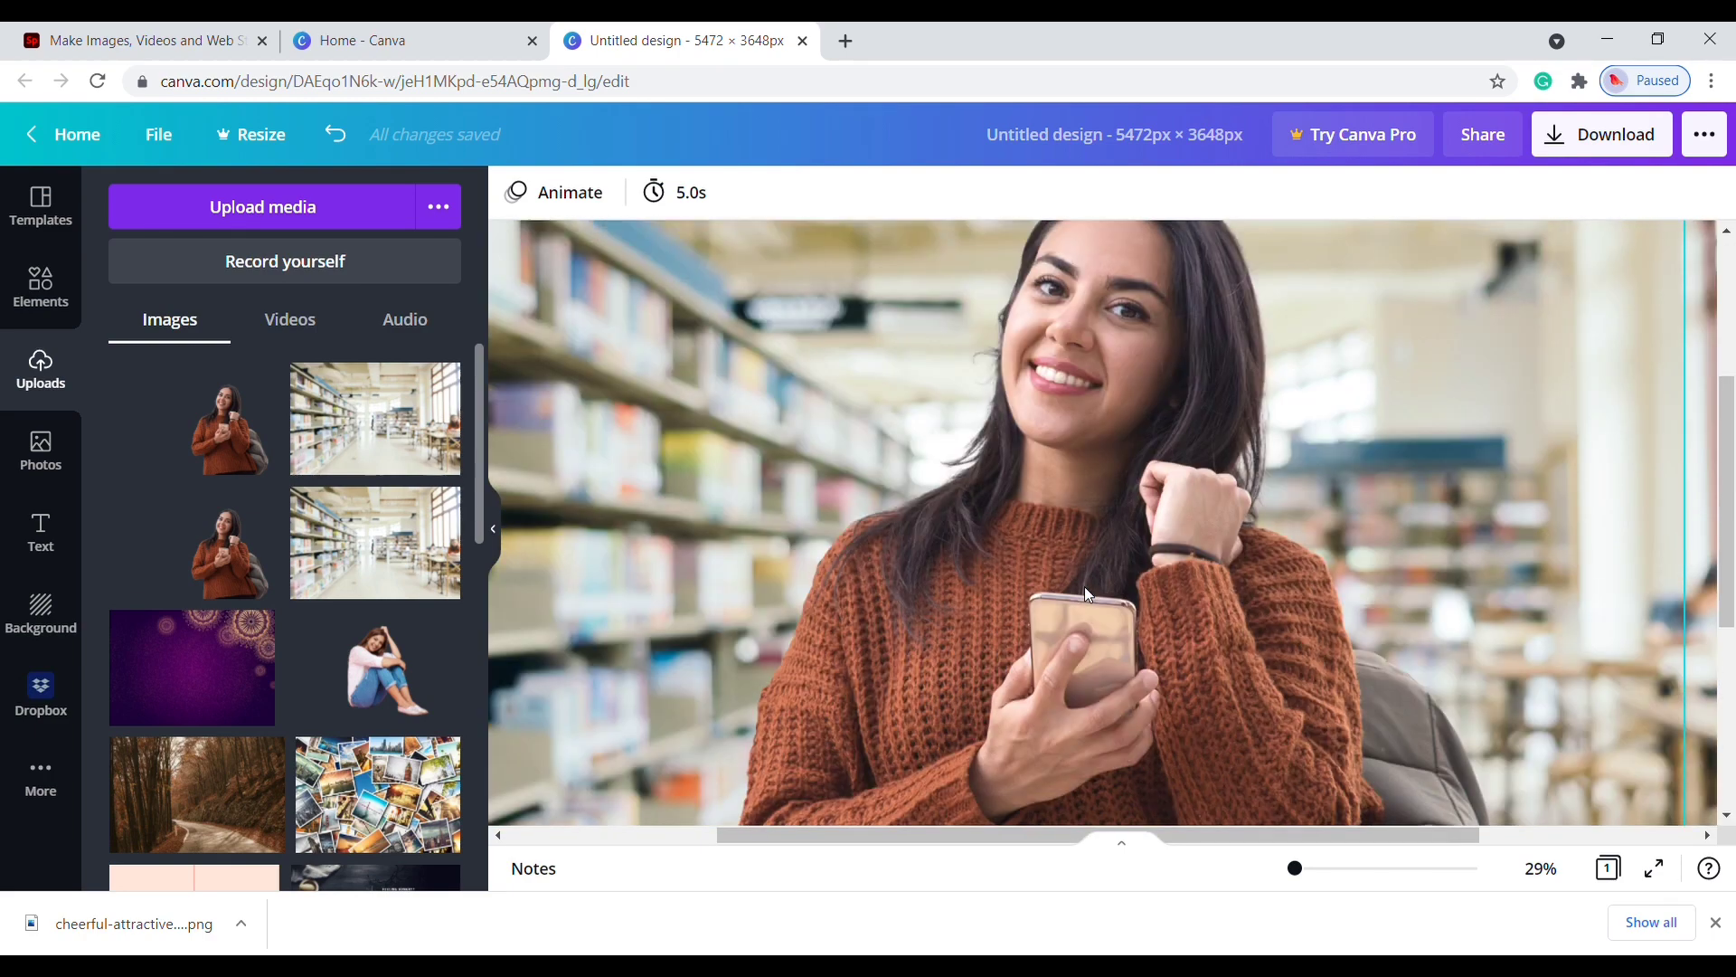
{"action": "scroll", "coordinate": [1084, 593], "scroll_direction": "up", "scroll_amount": 2}
{"action": "mouse_move", "coordinate": [1296, 868]}
{"action": "left_mouse_down"}
{"action": "mouse_move", "coordinate": [1318, 884]}
{"action": "mouse_move", "coordinate": [1298, 881]}
{"action": "left_mouse_up"}
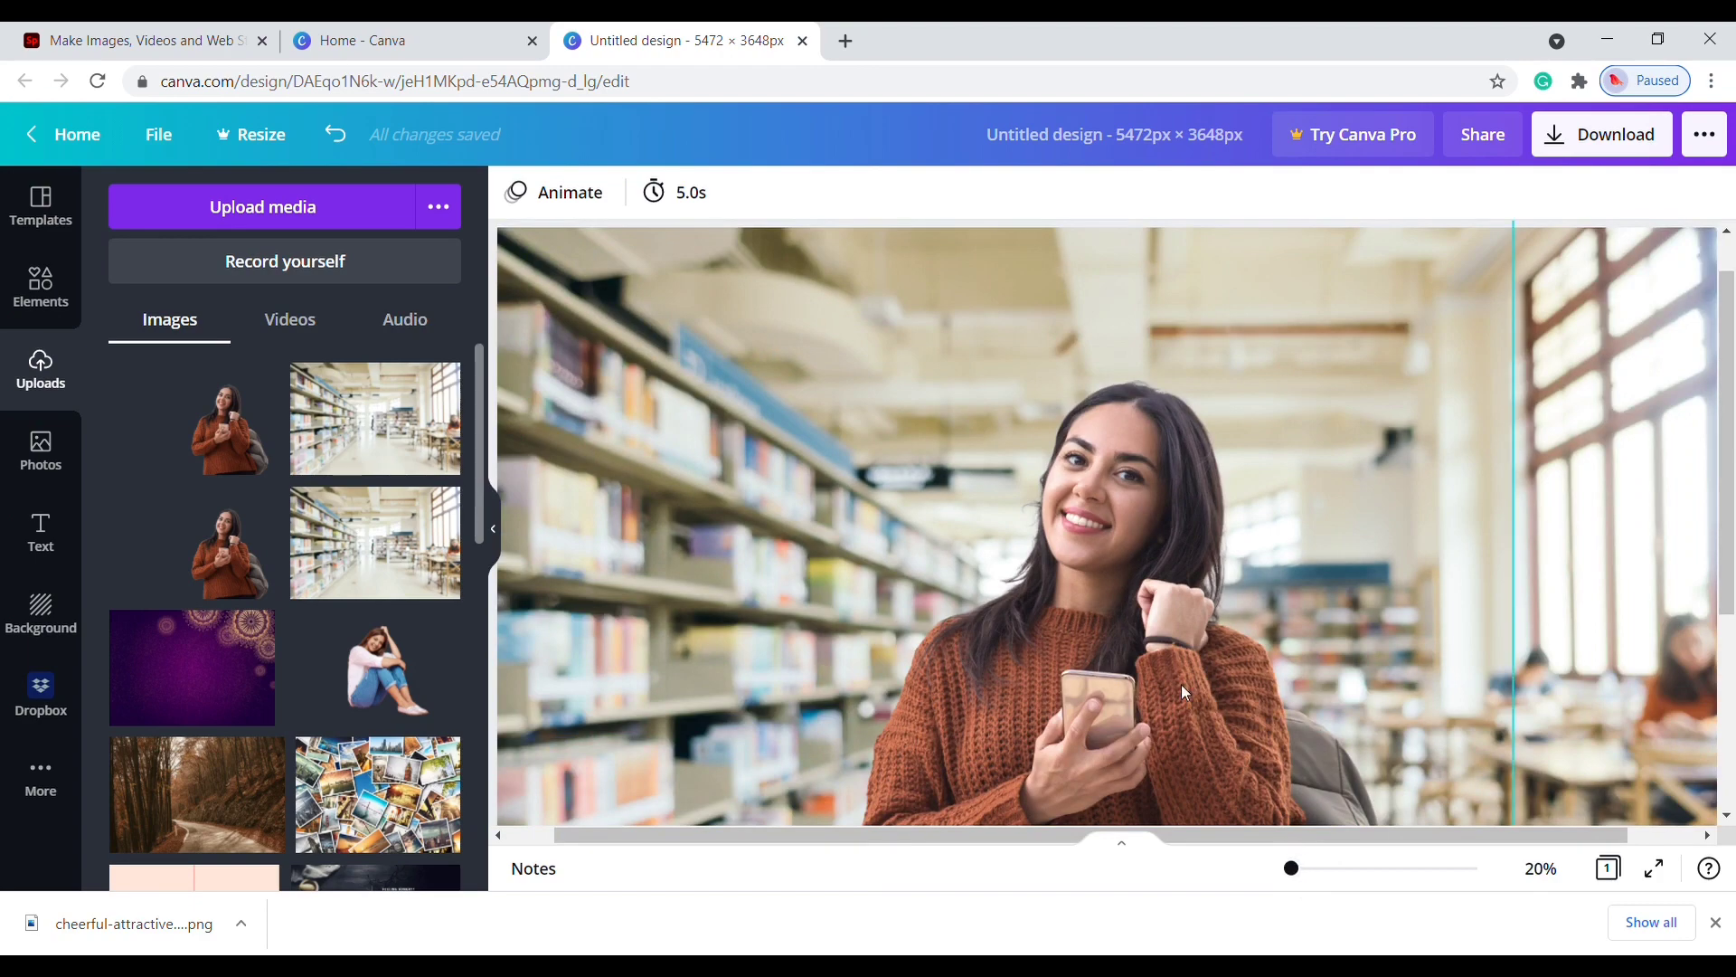
{"action": "scroll", "coordinate": [1181, 690], "scroll_direction": "down", "scroll_amount": 4}
{"action": "scroll", "coordinate": [1182, 690], "scroll_direction": "up", "scroll_amount": 2}
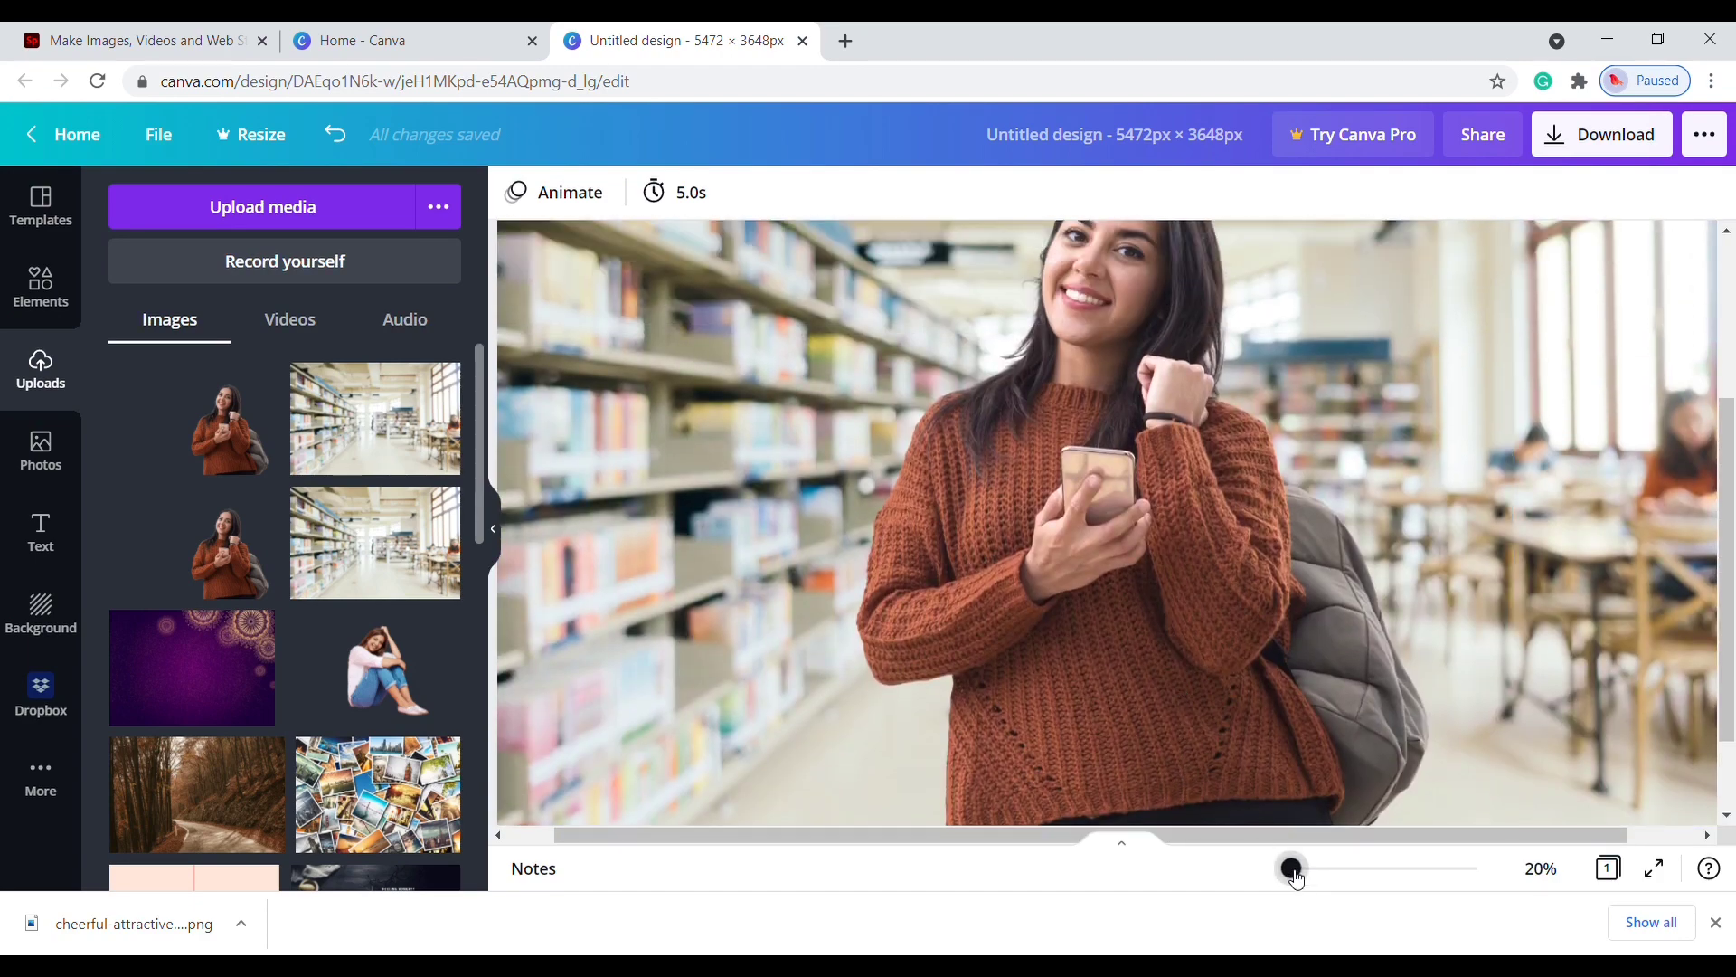
{"action": "left_click_drag", "start_coordinate": [1295, 874], "coordinate": [1288, 870]}
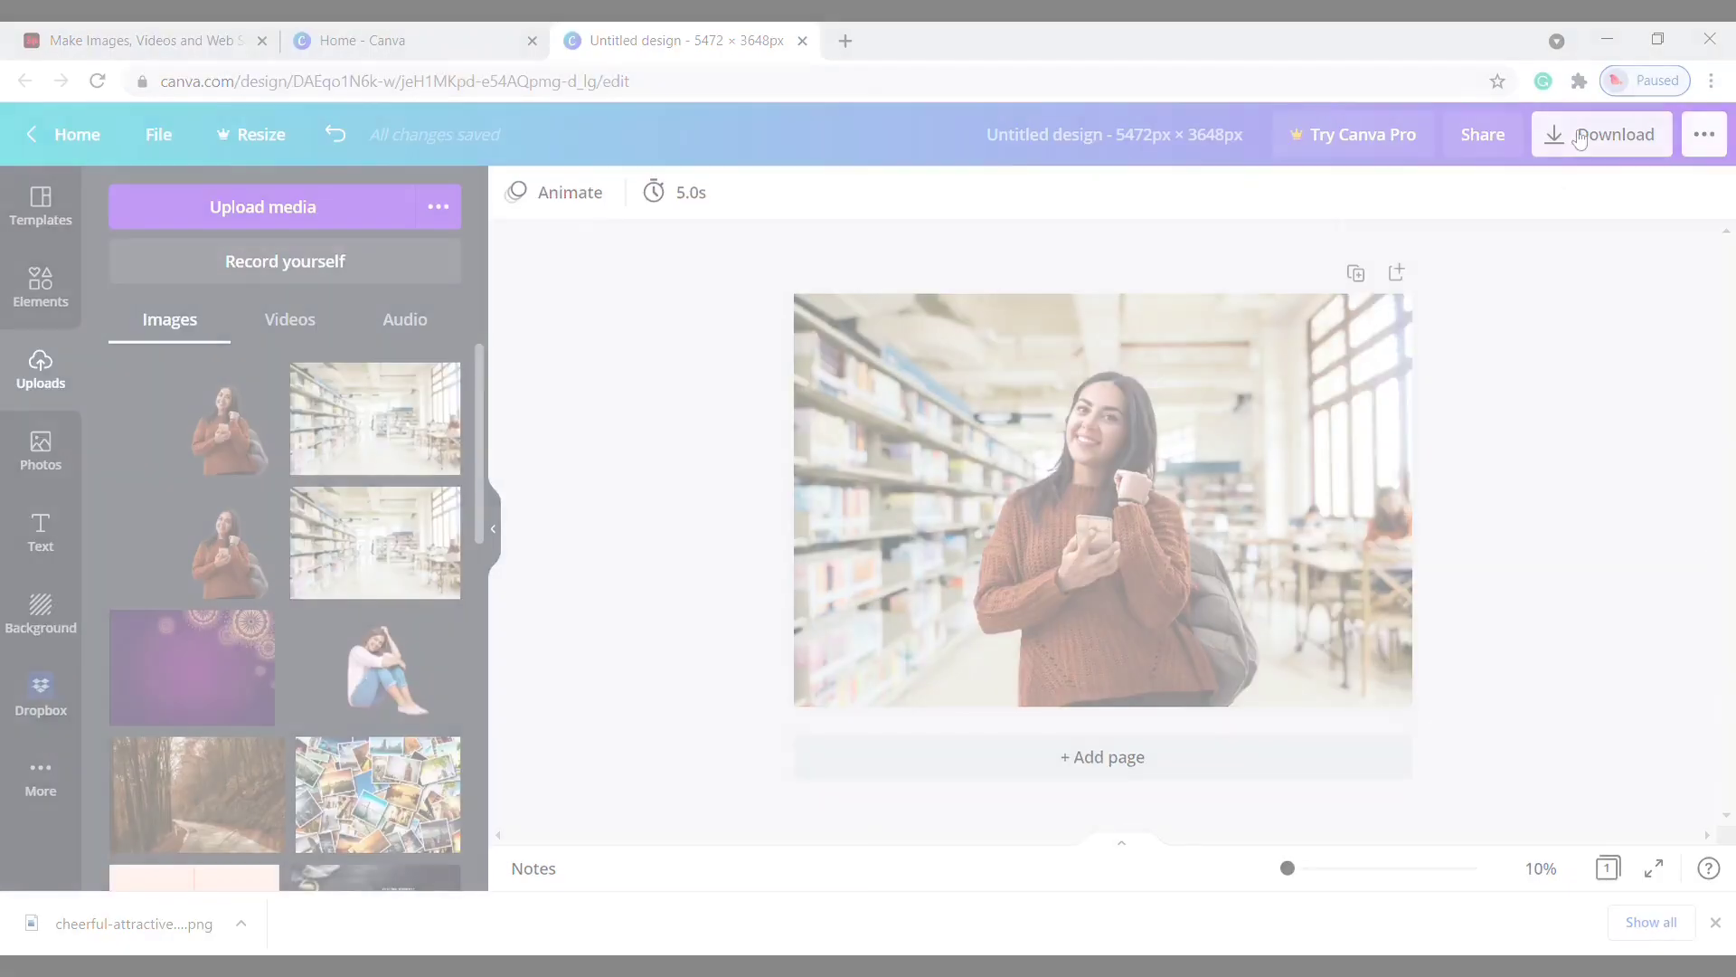